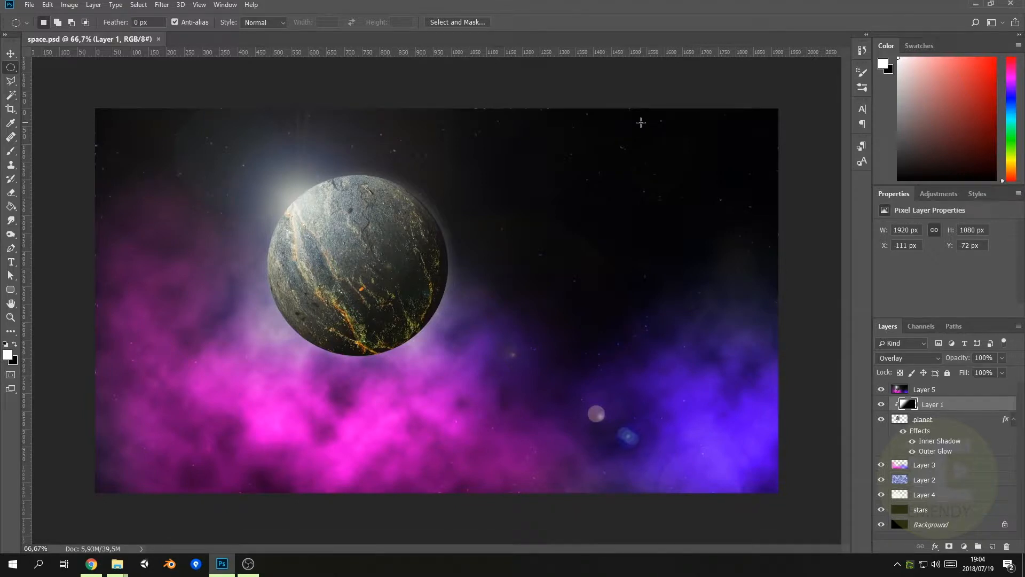
- Create a new 1920 × 1080 pixel document at 150 pixels/inch with a black (000000) background
{"action": "left_click", "coordinate": [31, 5]}
{"action": "left_click", "coordinate": [34, 17]}
{"action": "double_click", "coordinate": [571, 170]}
{"action": "type", "text": "1920"}
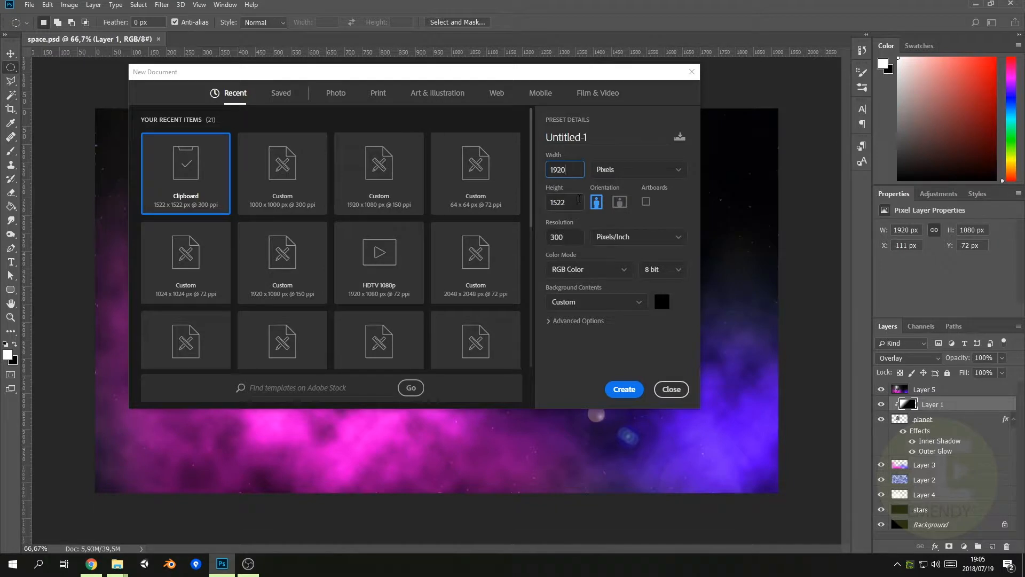
{"action": "key", "text": "Tab"}
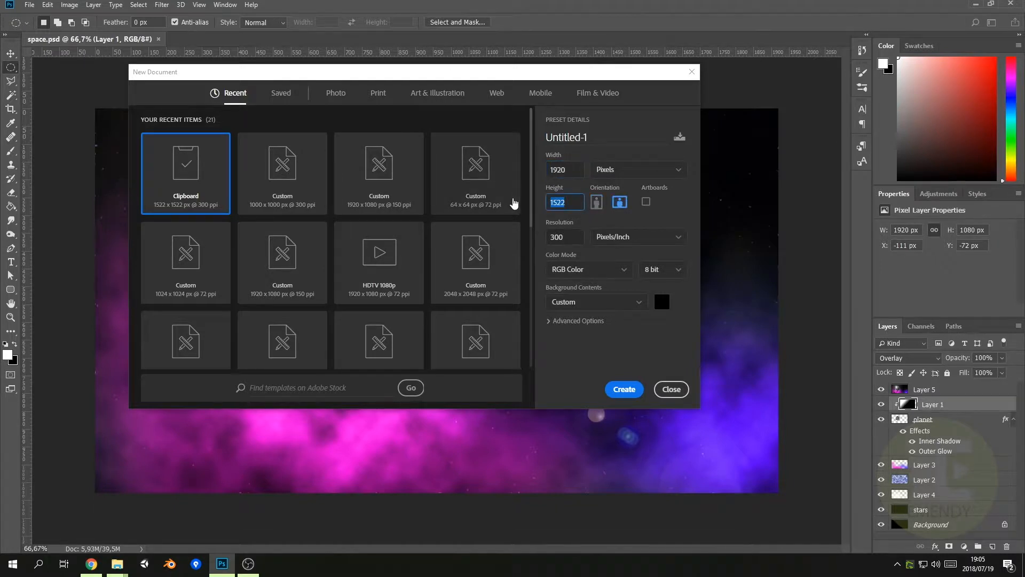
{"action": "type", "text": "1080"}
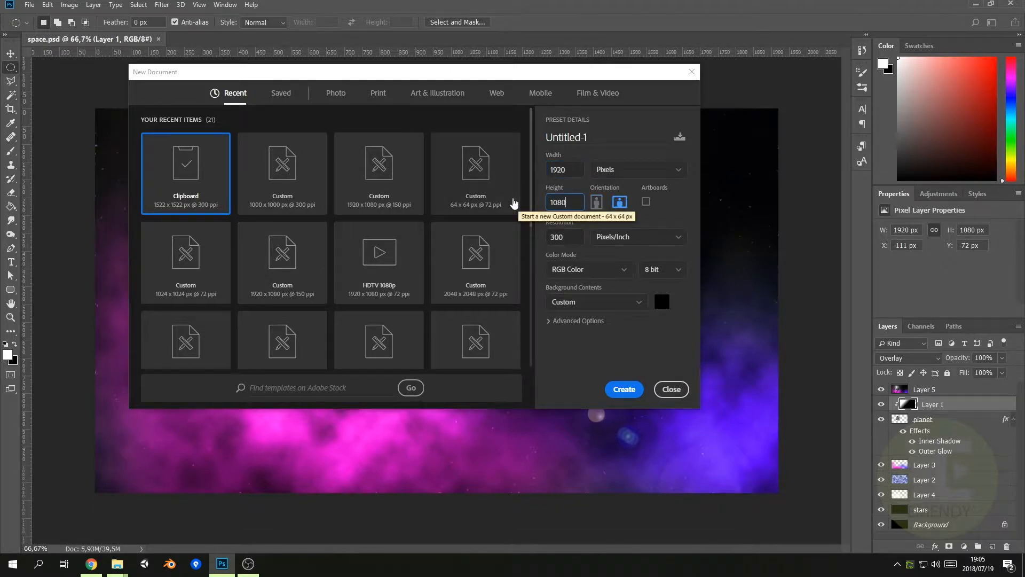
{"action": "key", "text": "Tab"}
{"action": "type", "text": "1"}
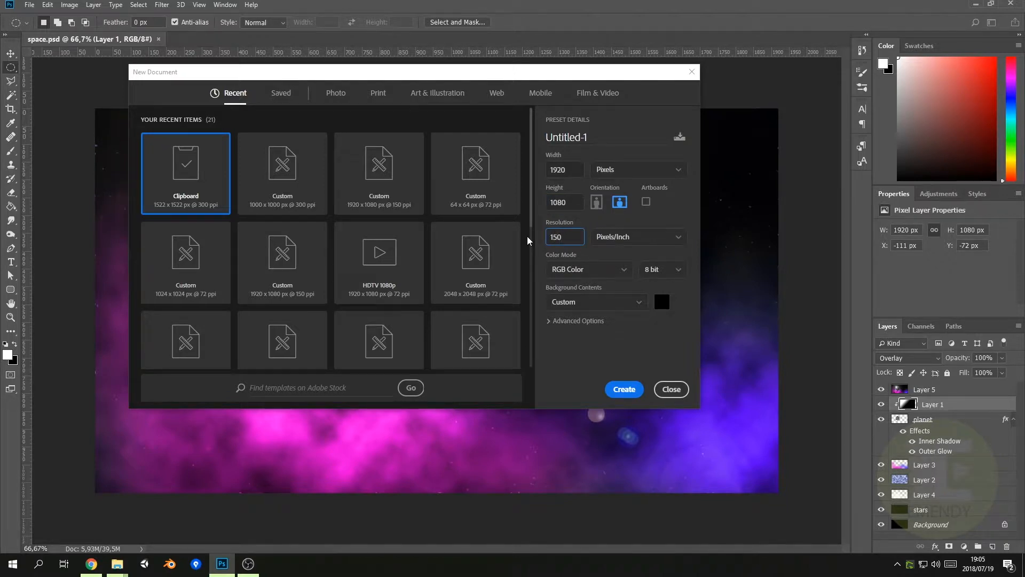
{"action": "left_click", "coordinate": [668, 302]}
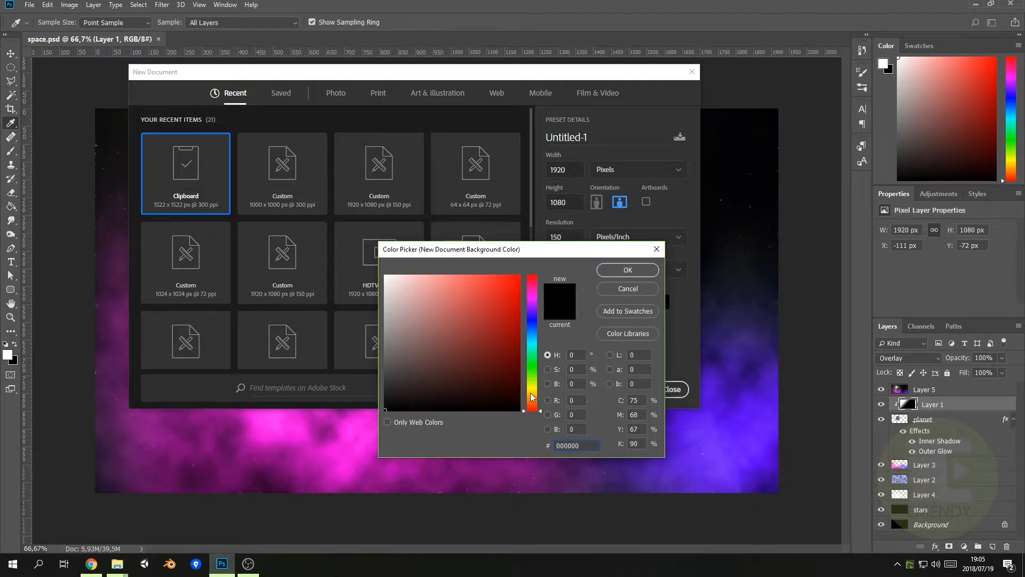
{"action": "left_click", "coordinate": [617, 273]}
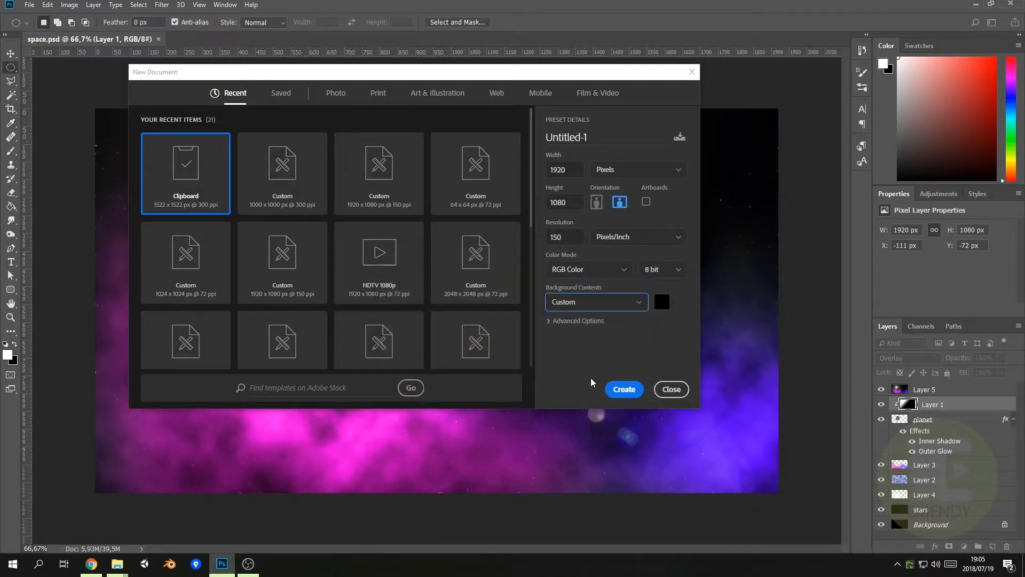
{"action": "left_click", "coordinate": [624, 389]}
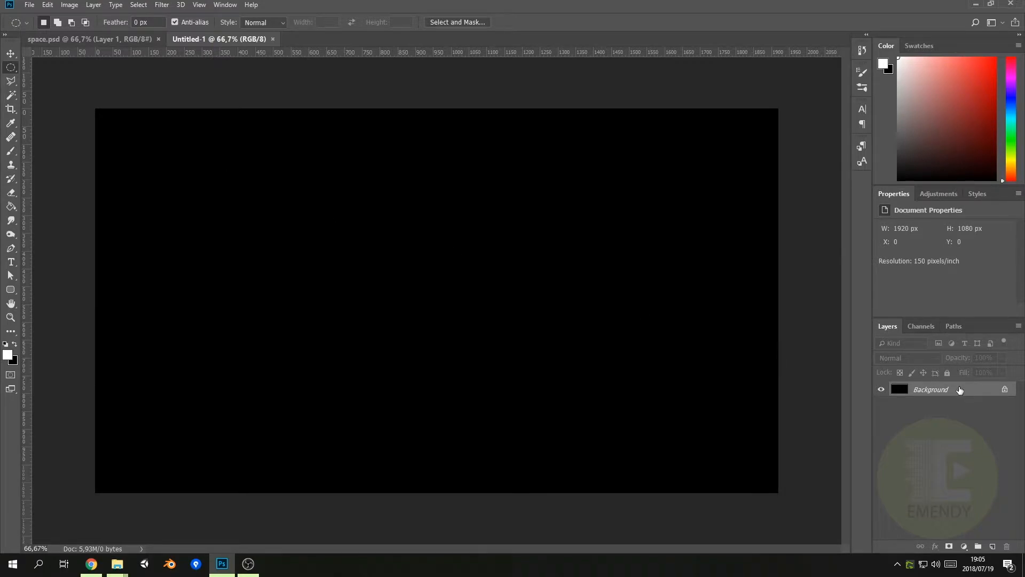
- Duplicate the black background layer and apply 400% monochromatic Gaussian Add Noise to the copy
{"action": "key", "text": "ctrl+j"}
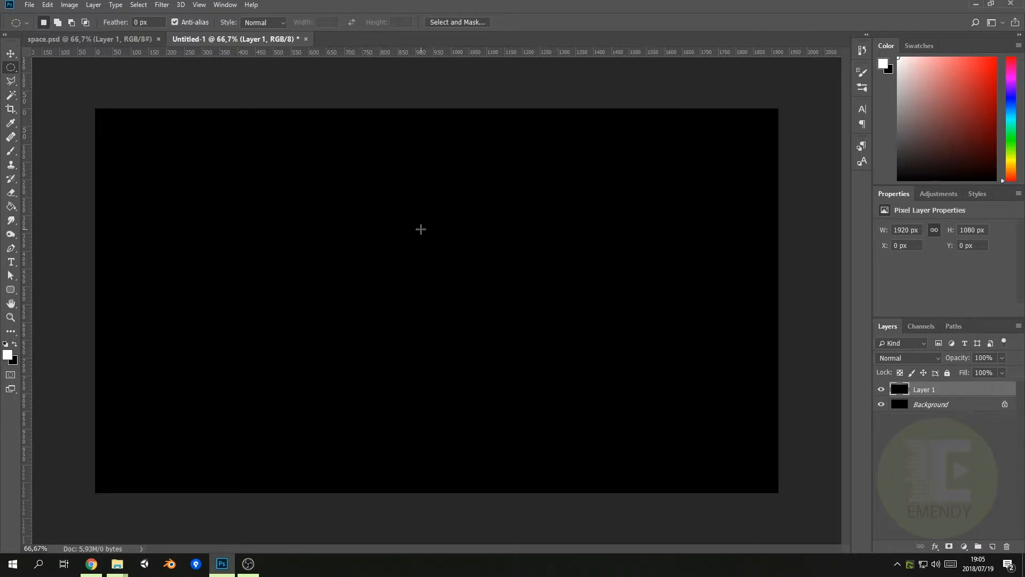
{"action": "left_click", "coordinate": [162, 4]}
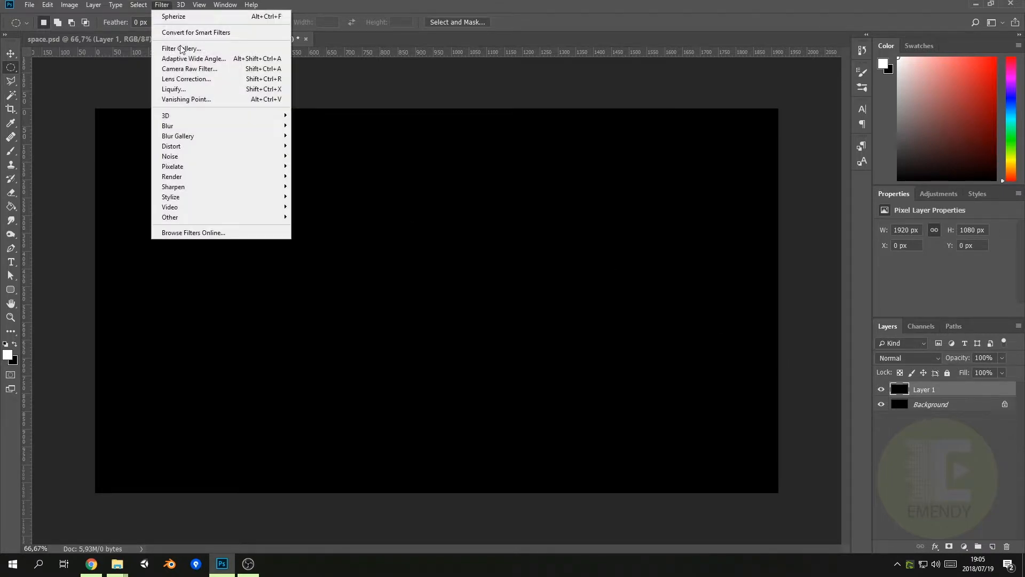
{"action": "mouse_move", "coordinate": [188, 157]}
{"action": "left_click", "coordinate": [315, 156]}
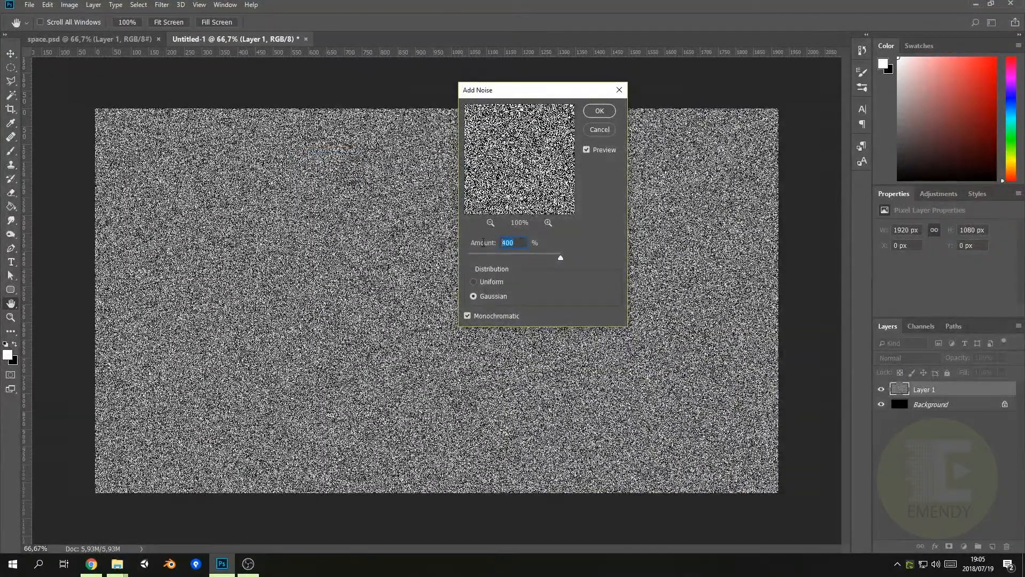
{"action": "left_click", "coordinate": [482, 296]}
{"action": "left_click", "coordinate": [599, 111]}
{"action": "key", "text": "m"}
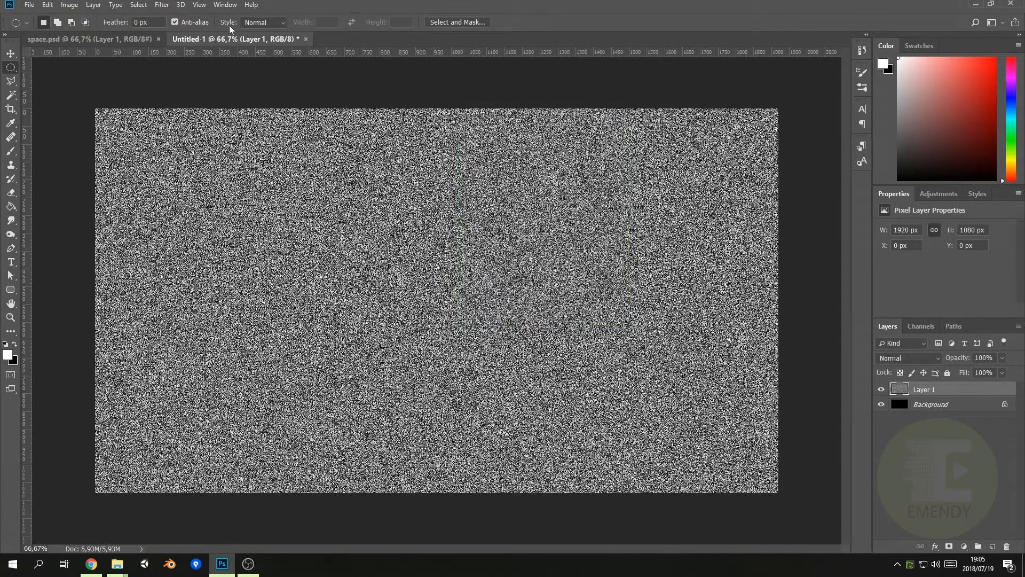
- Apply a Gaussian Blur with a radius of 1,5 pixels to the noise layer
{"action": "left_click", "coordinate": [165, 10]}
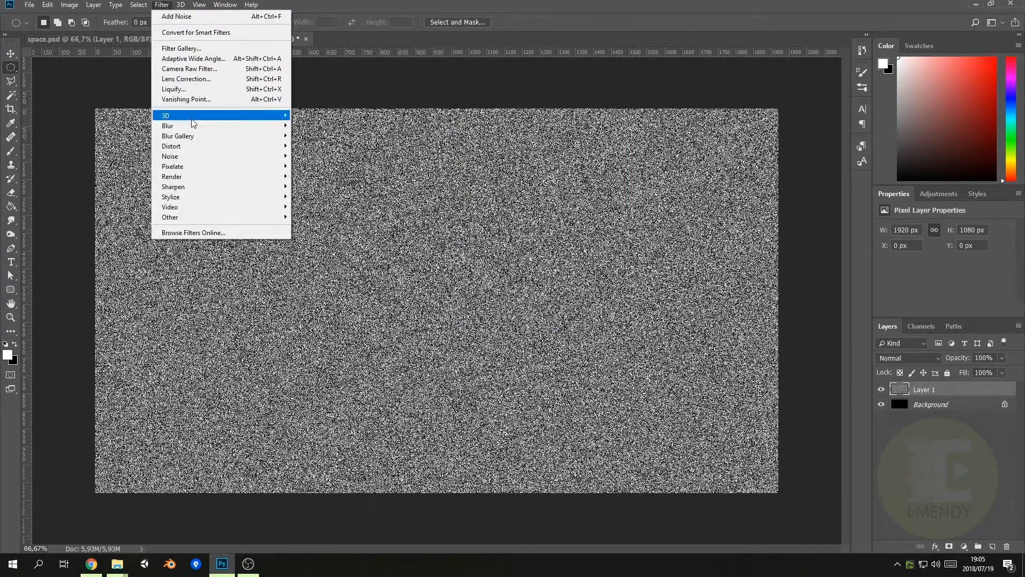
{"action": "mouse_move", "coordinate": [193, 127]}
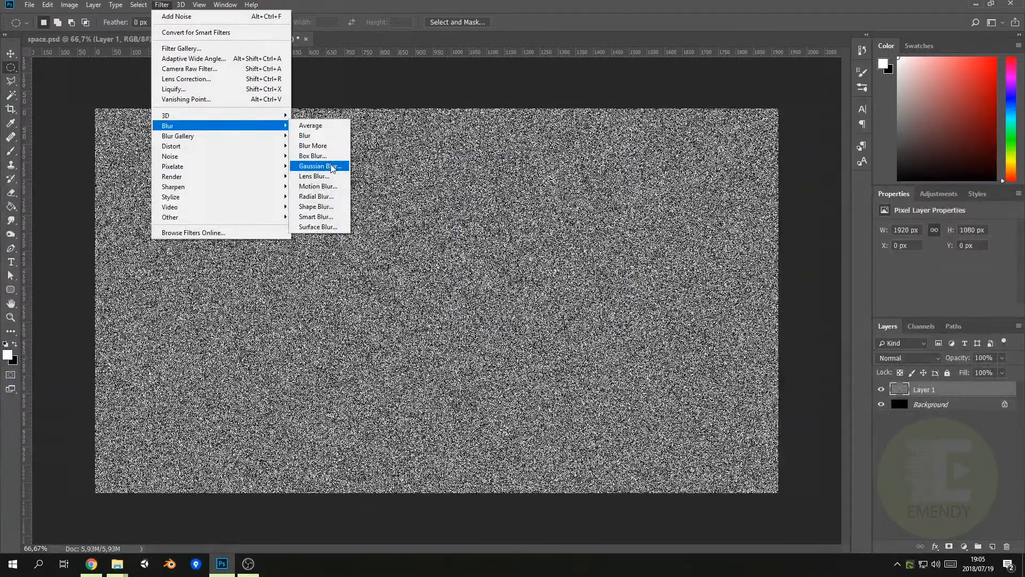
{"action": "left_click", "coordinate": [331, 167]}
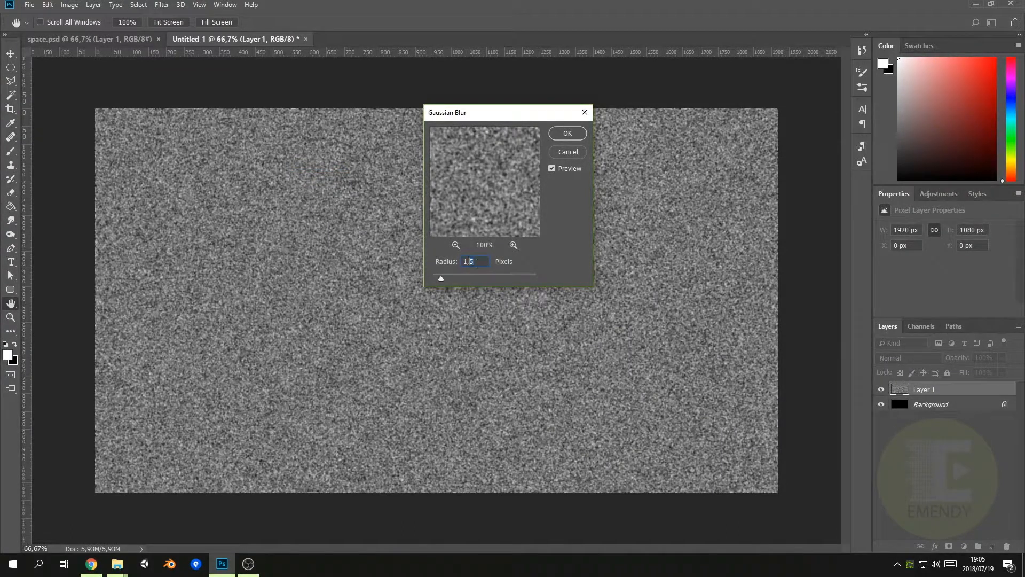
{"action": "left_click", "coordinate": [567, 133]}
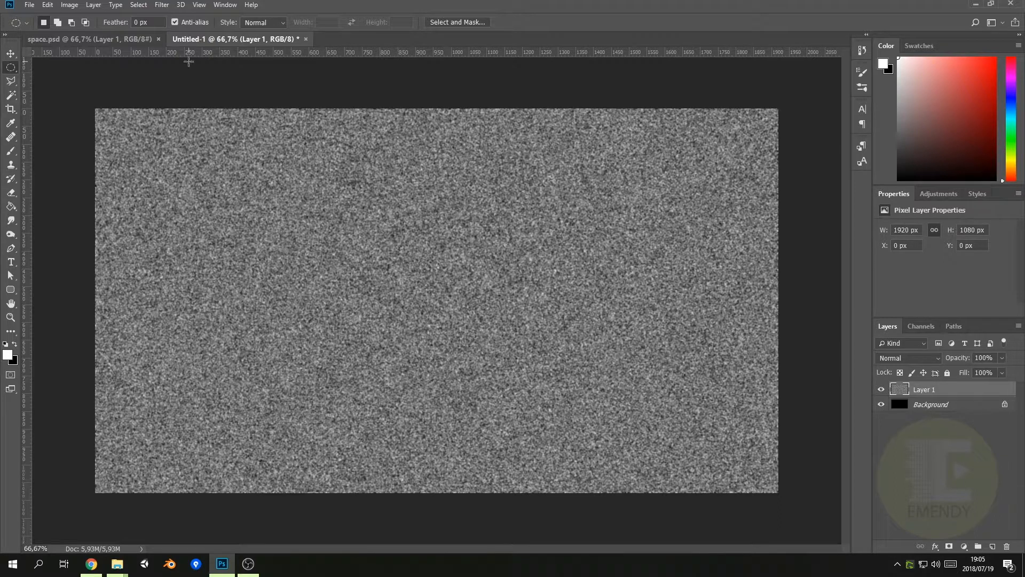
- Turn the blurred noise into sparse stars with Curves, raising the black point strongly and setting the white point's input to 207
{"action": "left_click", "coordinate": [70, 5]}
{"action": "mouse_move", "coordinate": [86, 34]}
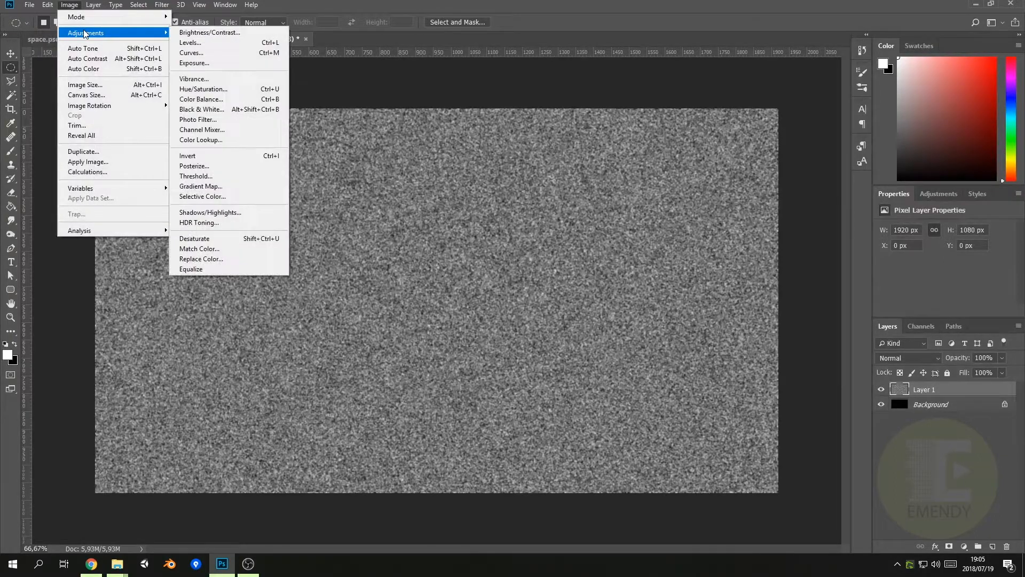
{"action": "left_click", "coordinate": [202, 52]}
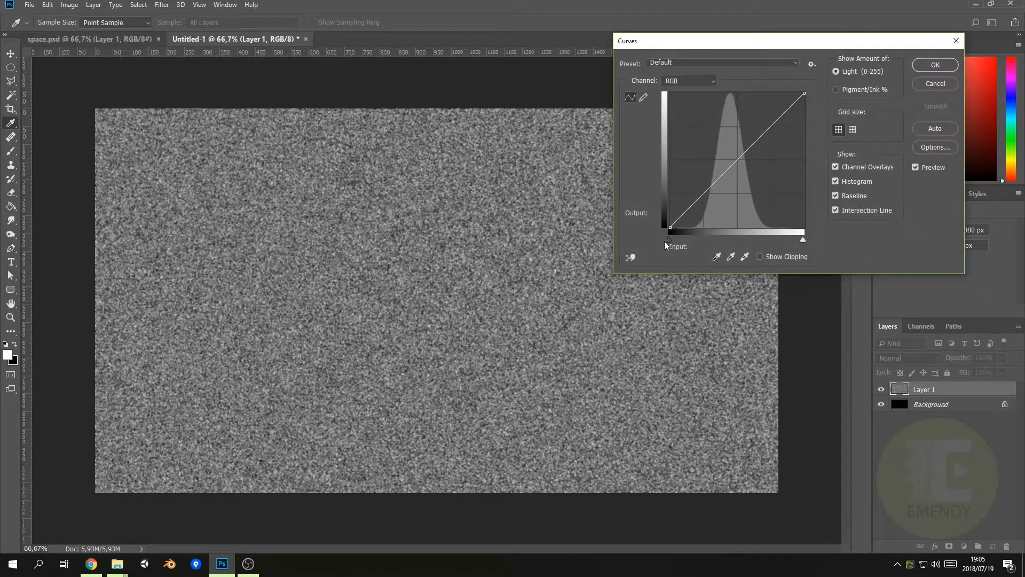
{"action": "left_click_drag", "start_coordinate": [670, 240], "coordinate": [778, 238]}
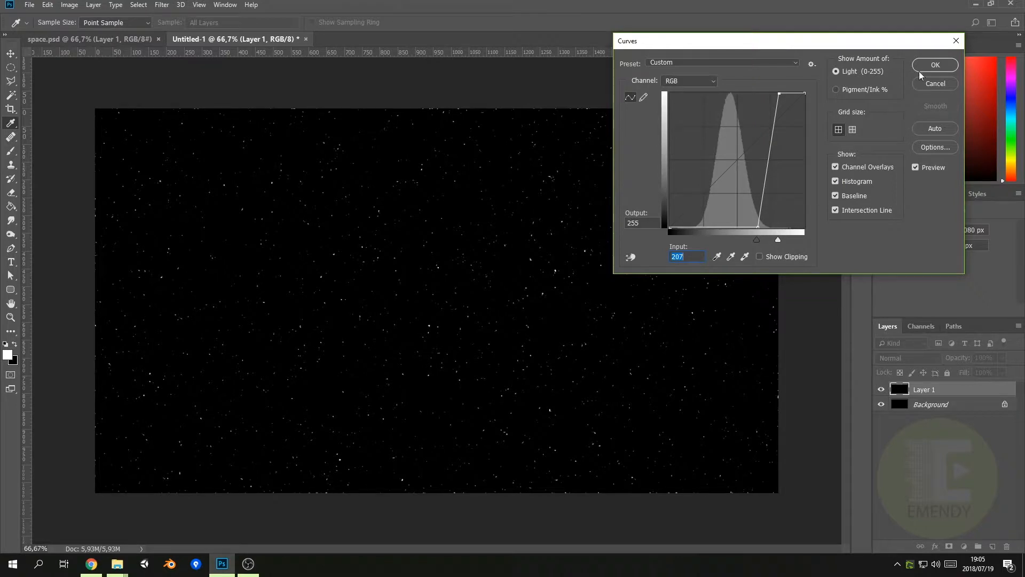
{"action": "left_click", "coordinate": [936, 65]}
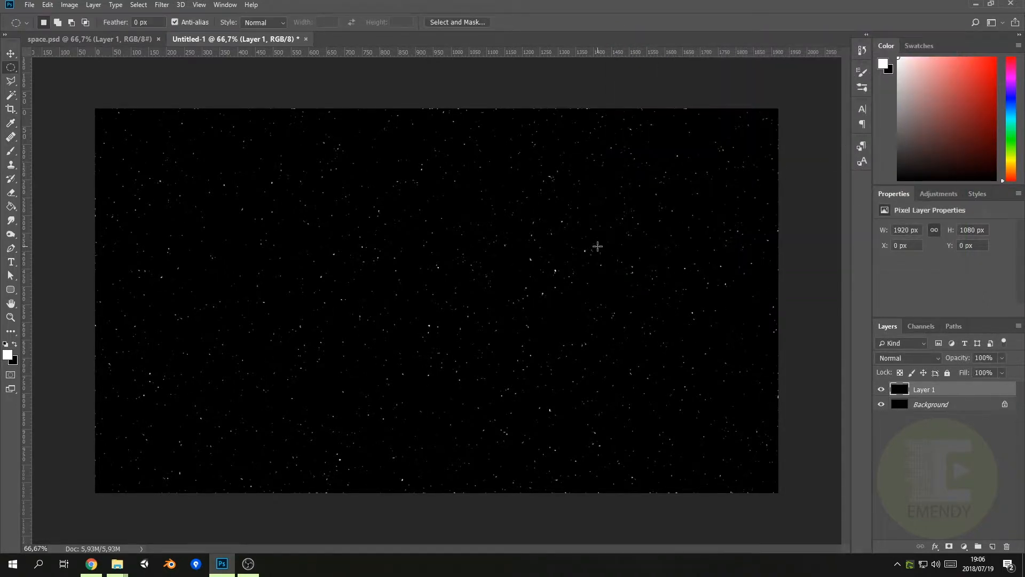
- Switch to Chrome and save the TextureKing rock texture from the image results as DSC_4404.JPG in Downloads
{"action": "left_click", "coordinate": [91, 563]}
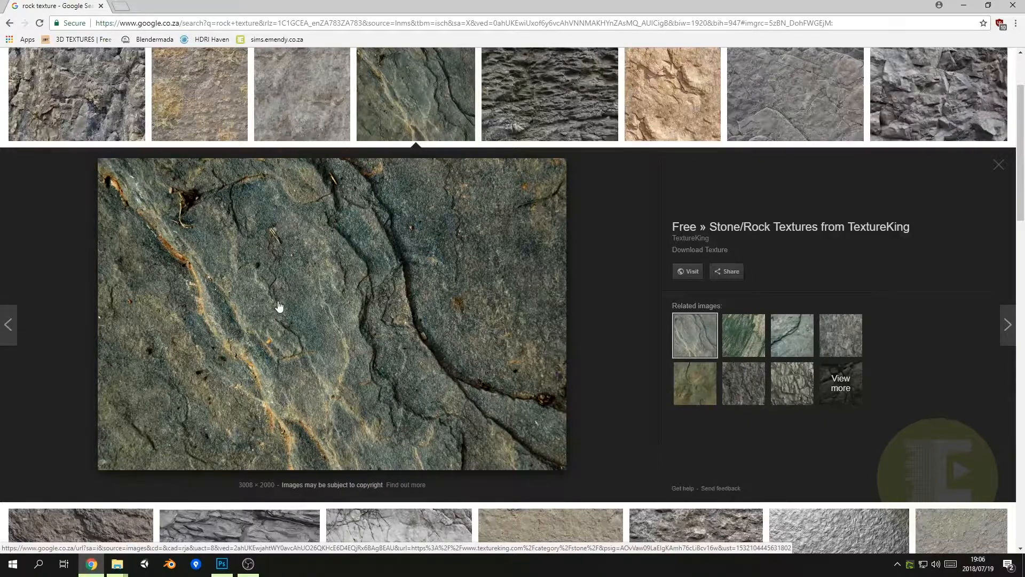
{"action": "scroll", "coordinate": [279, 307], "scroll_direction": "up", "scroll_amount": 2}
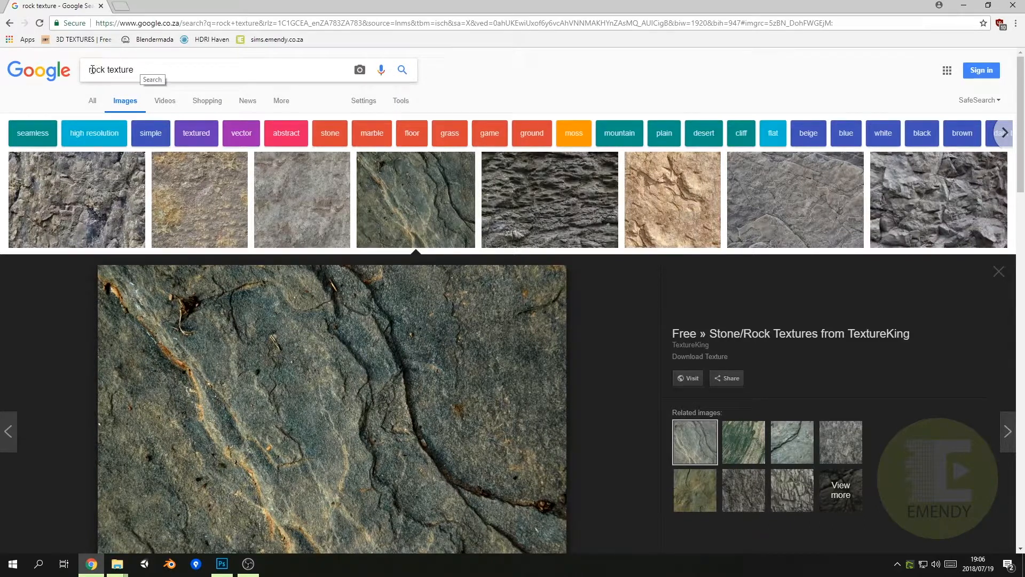
{"action": "scroll", "coordinate": [102, 201], "scroll_direction": "down", "scroll_amount": 2}
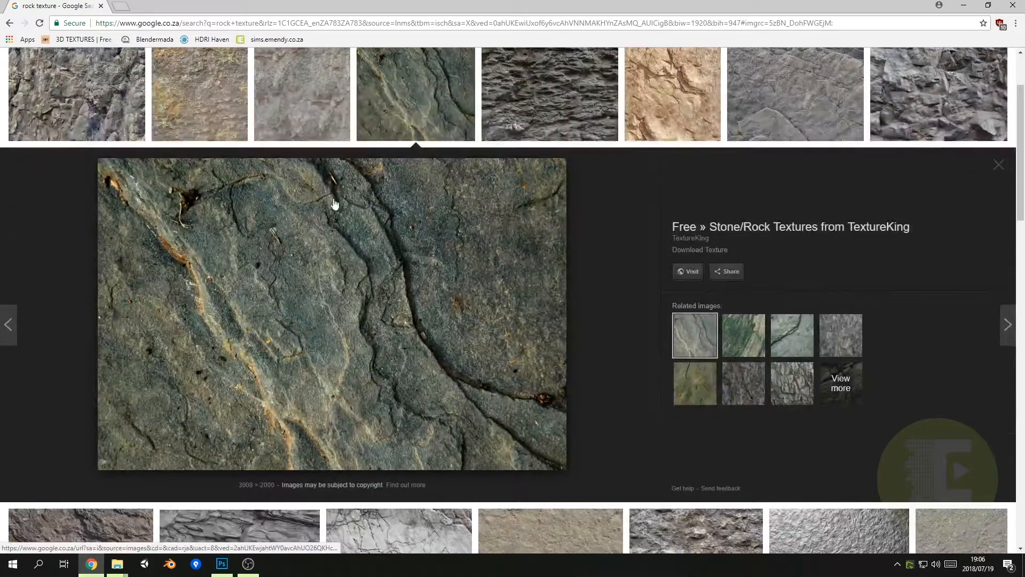
{"action": "right_click", "coordinate": [366, 263]}
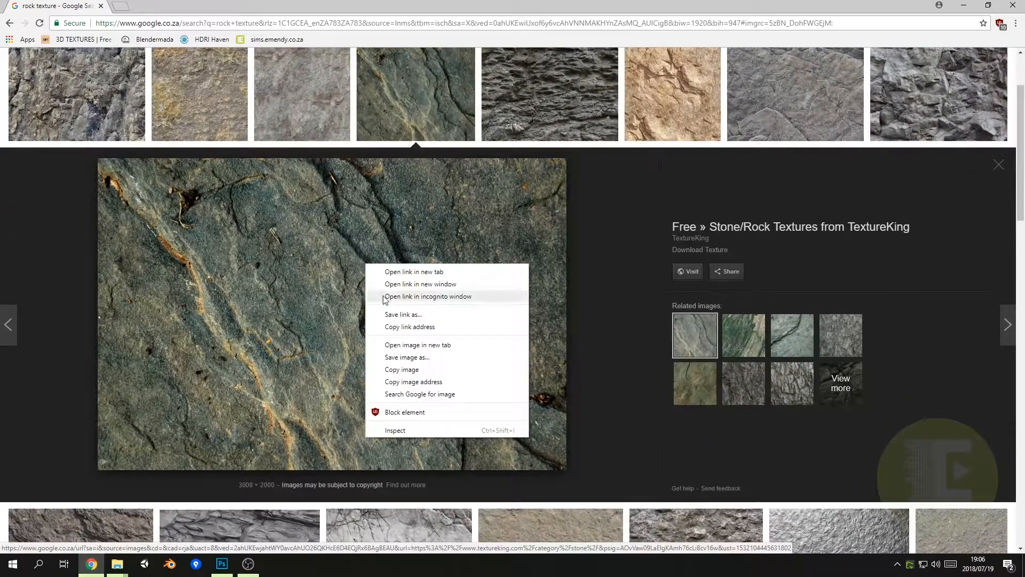
{"action": "left_click", "coordinate": [418, 360]}
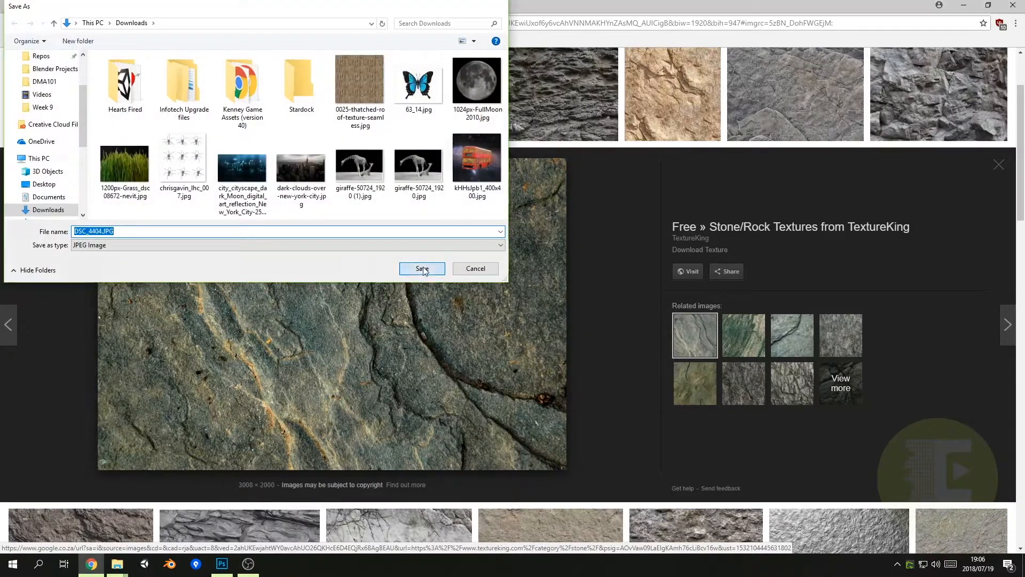
{"action": "left_click", "coordinate": [422, 269]}
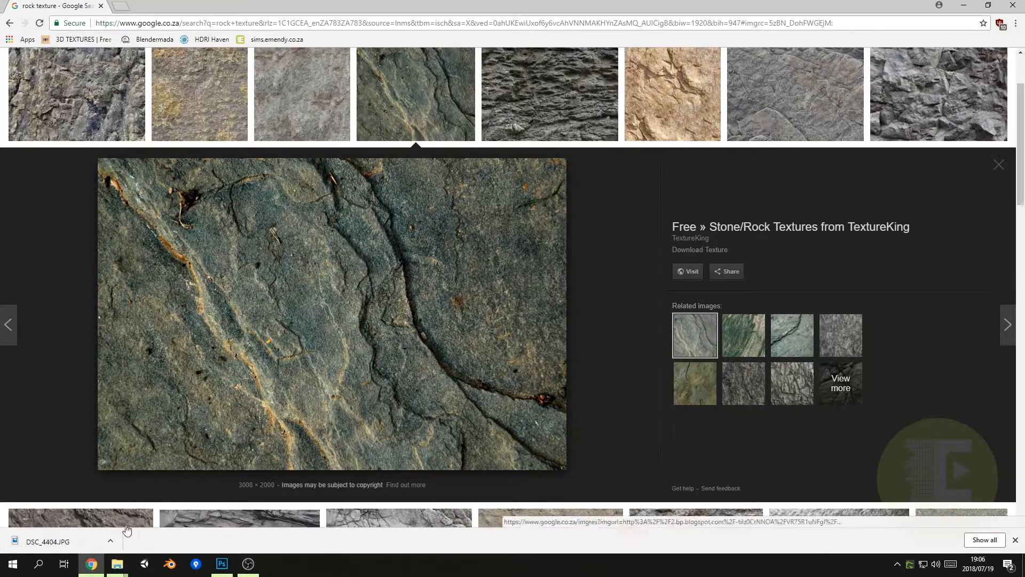
- Show the downloaded DSC_4404.JPG in its folder and open it with Adobe Photoshop CC 2018
{"action": "left_click", "coordinate": [110, 541]}
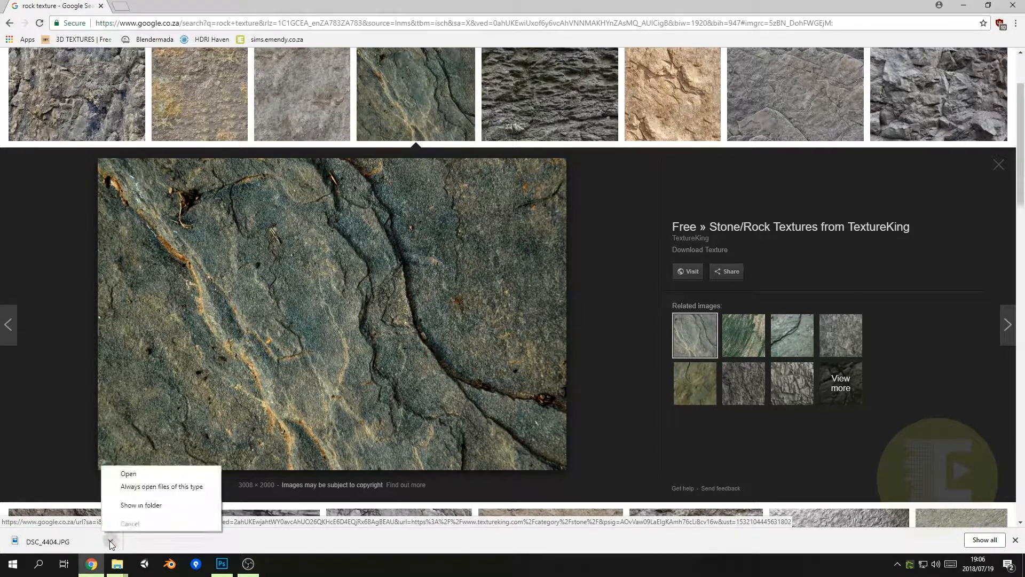
{"action": "left_click", "coordinate": [156, 506]}
{"action": "right_click", "coordinate": [214, 366]}
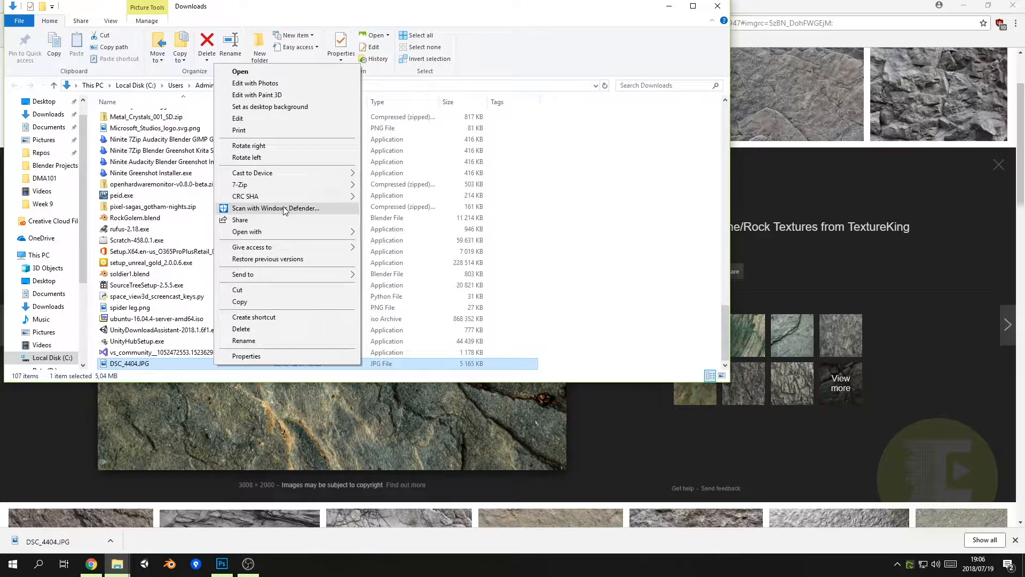
{"action": "mouse_move", "coordinate": [278, 230]}
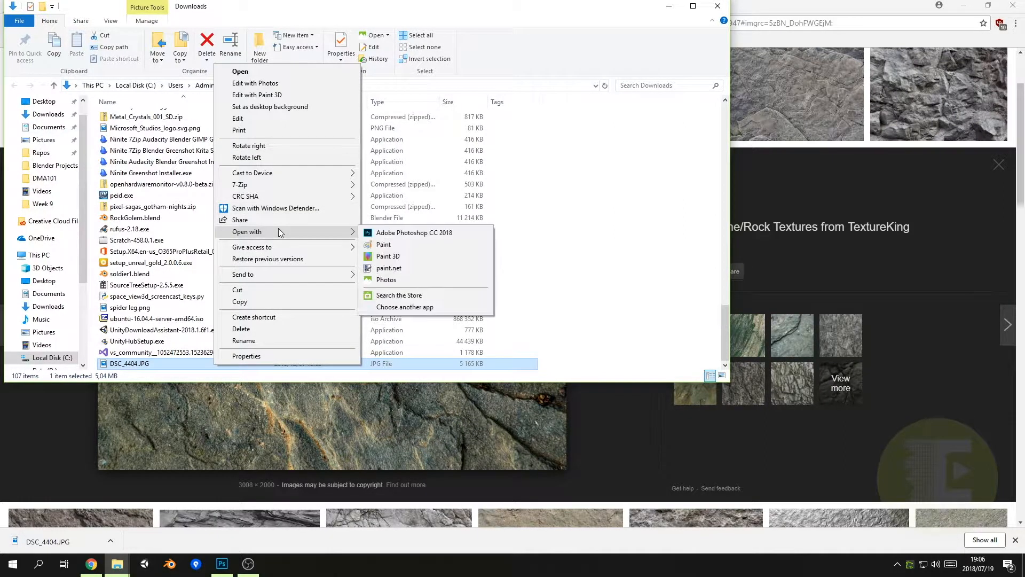
{"action": "left_click", "coordinate": [400, 236]}
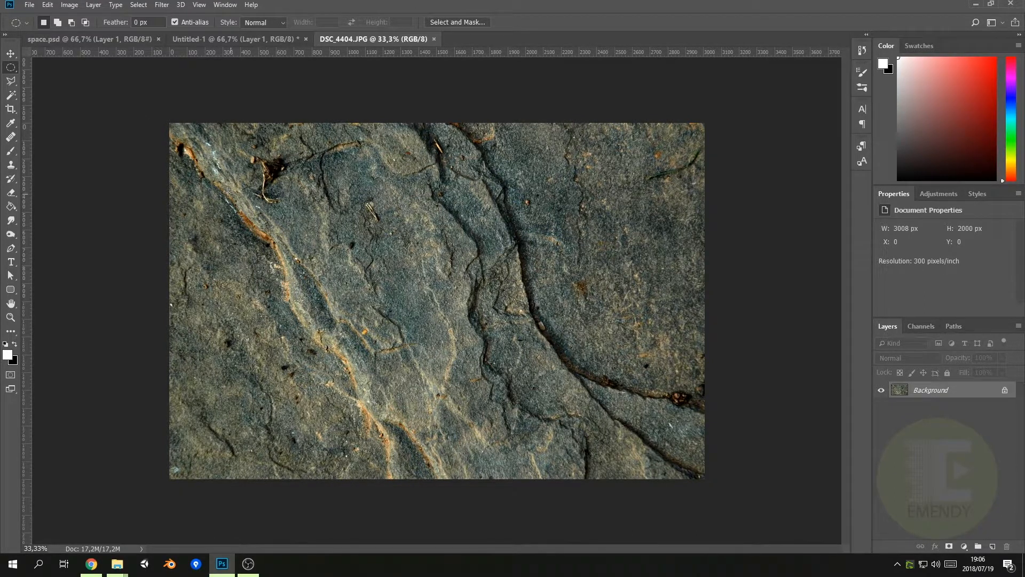
- Select a circle about 1684 px across on the rock texture's left half and apply Spherize at 100% in Normal mode
{"action": "left_click_drag", "start_coordinate": [205, 175], "coordinate": [490, 460]}
{"action": "left_click", "coordinate": [162, 5]}
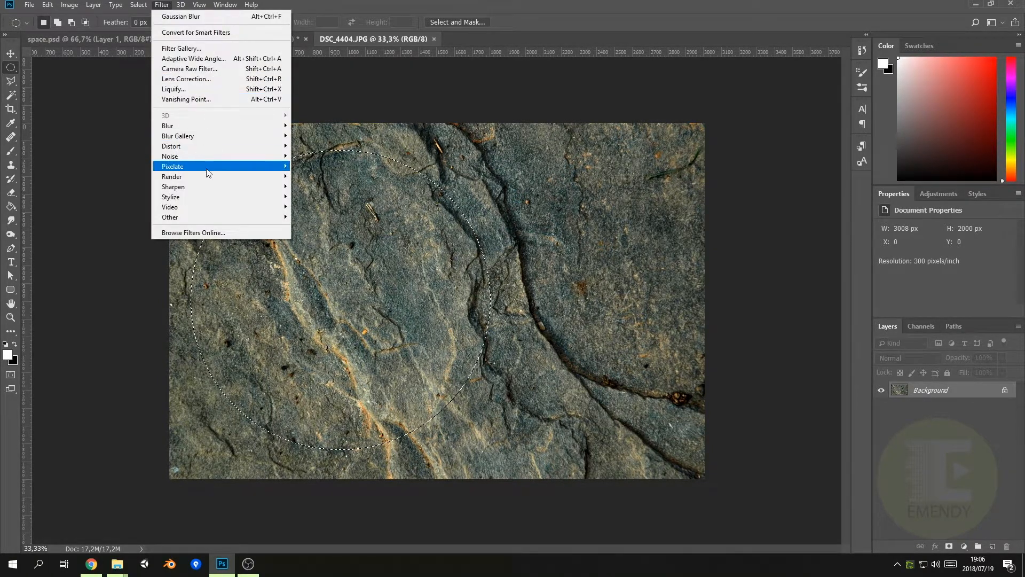
{"action": "mouse_move", "coordinate": [209, 153]}
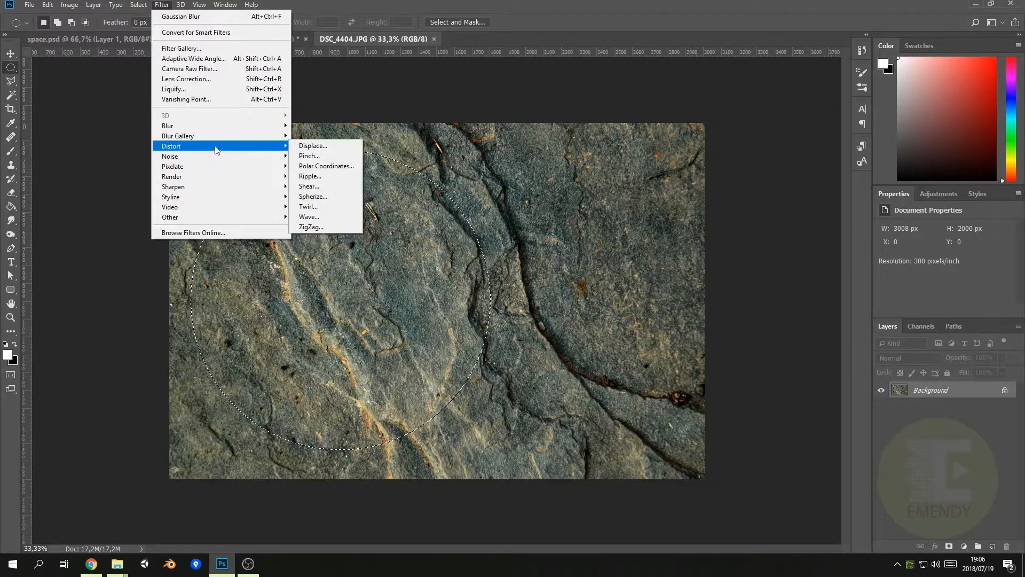
{"action": "left_click", "coordinate": [342, 195]}
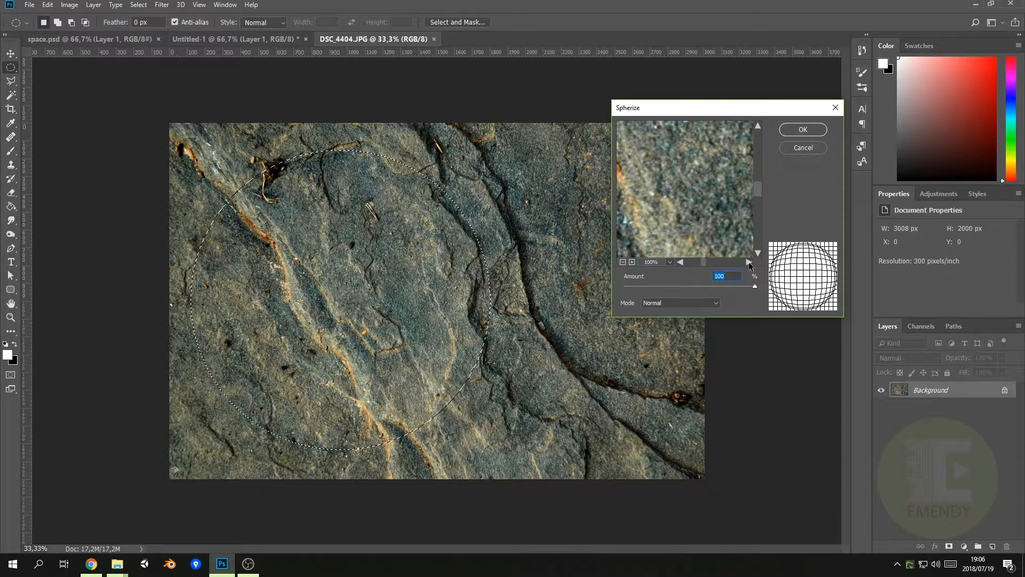
{"action": "left_click", "coordinate": [802, 129]}
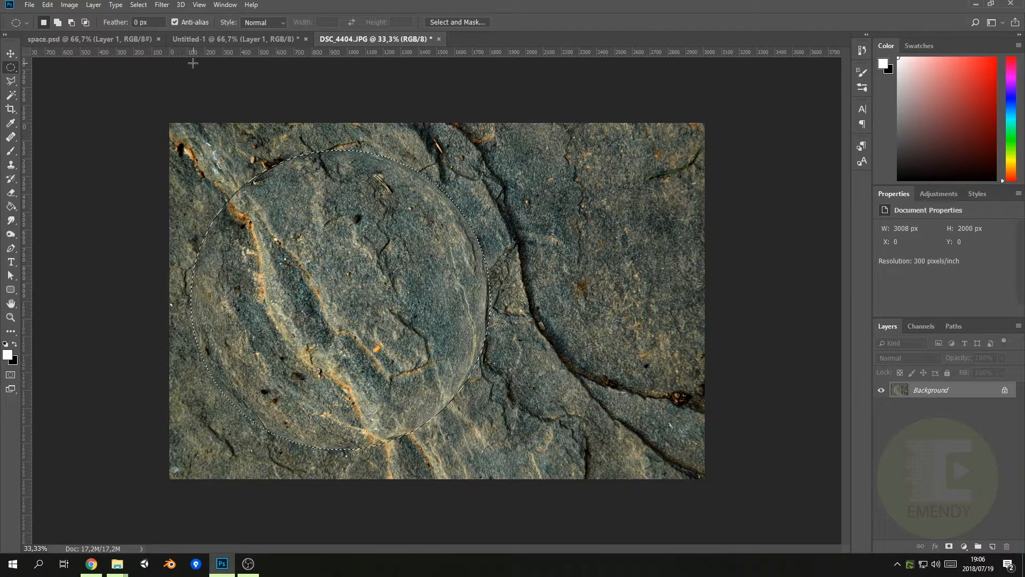
- Paste the spherized rock circle into the Untitled-1 star document as a new layer
{"action": "left_click", "coordinate": [197, 43]}
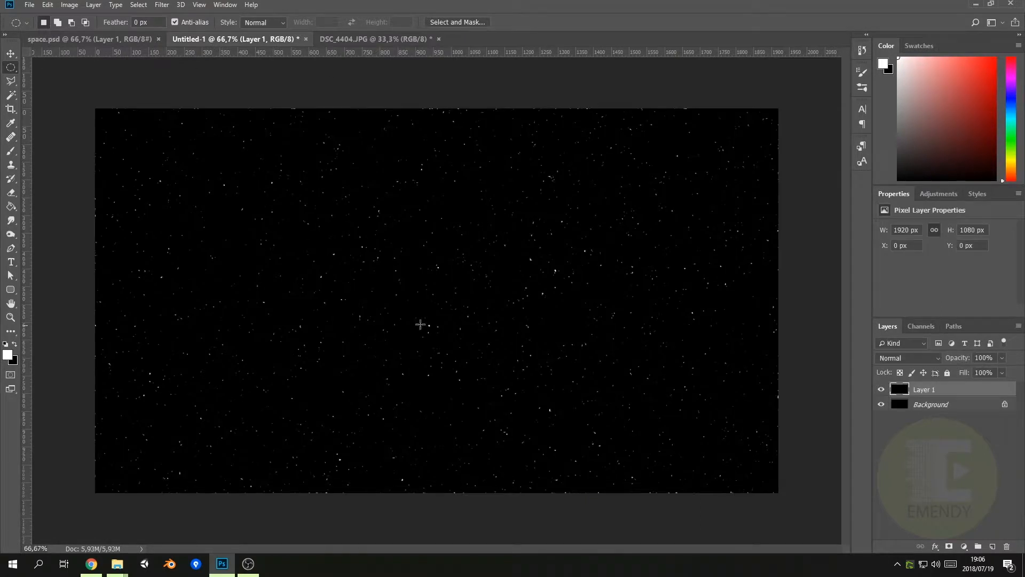
{"action": "key", "text": "ctrl+v"}
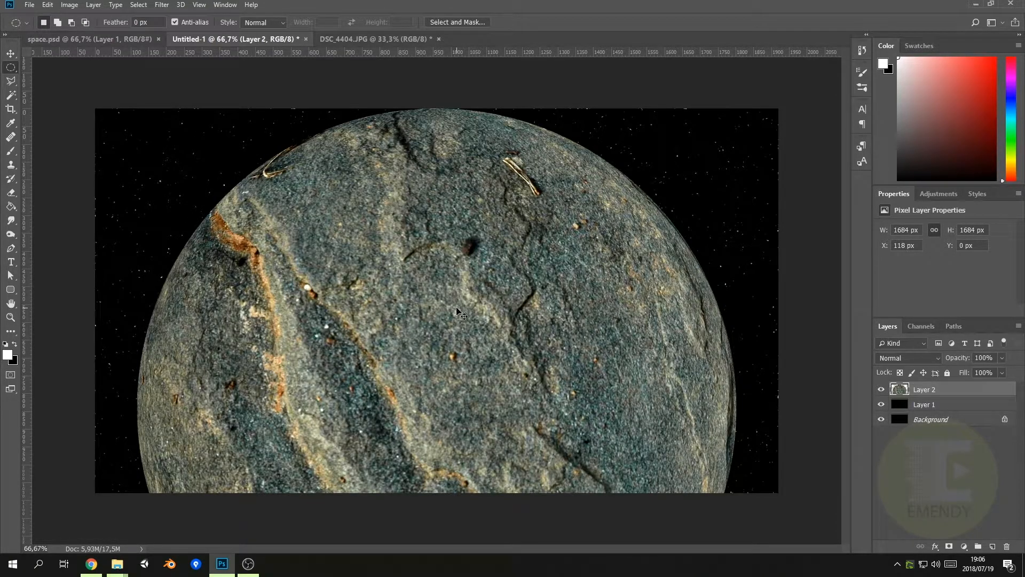
- Scale the planet layer down proportionally to about 413 px across and place it at about X 444, Y 193 px
{"action": "key", "text": "ctrl+t"}
{"action": "left_click_drag", "start_coordinate": [139, 111], "coordinate": [490, 461]}
{"action": "left_click_drag", "start_coordinate": [553, 481], "coordinate": [259, 162]}
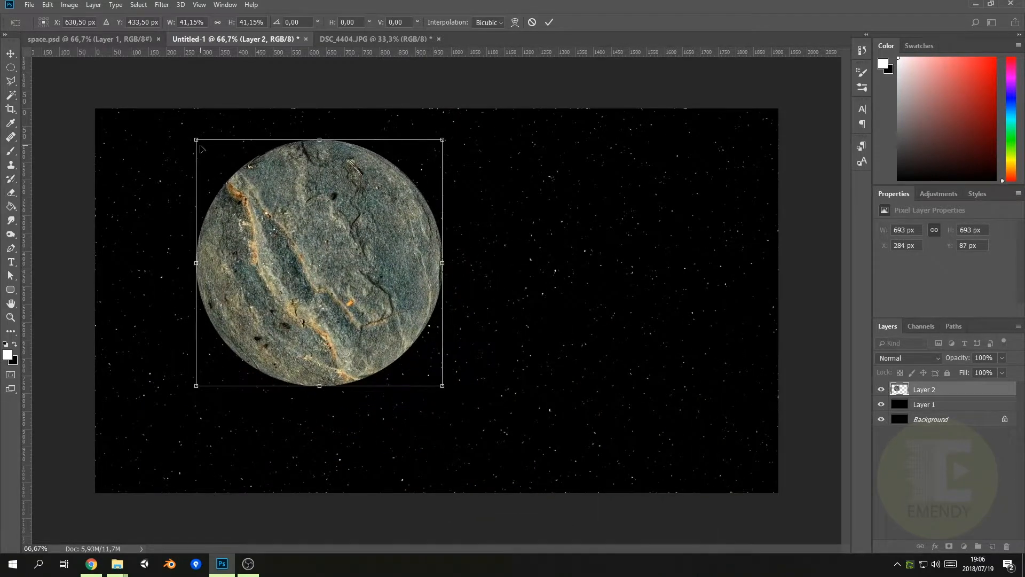
{"action": "left_click_drag", "start_coordinate": [197, 140], "coordinate": [296, 240]}
{"action": "left_click_drag", "start_coordinate": [388, 332], "coordinate": [345, 267]}
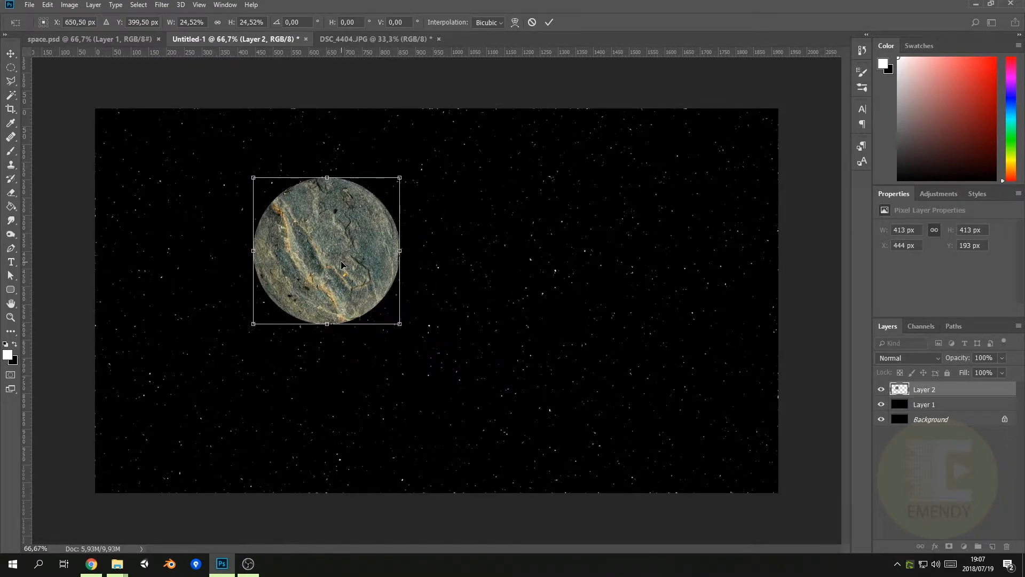
{"action": "key", "text": "Return"}
{"action": "key", "text": "m"}
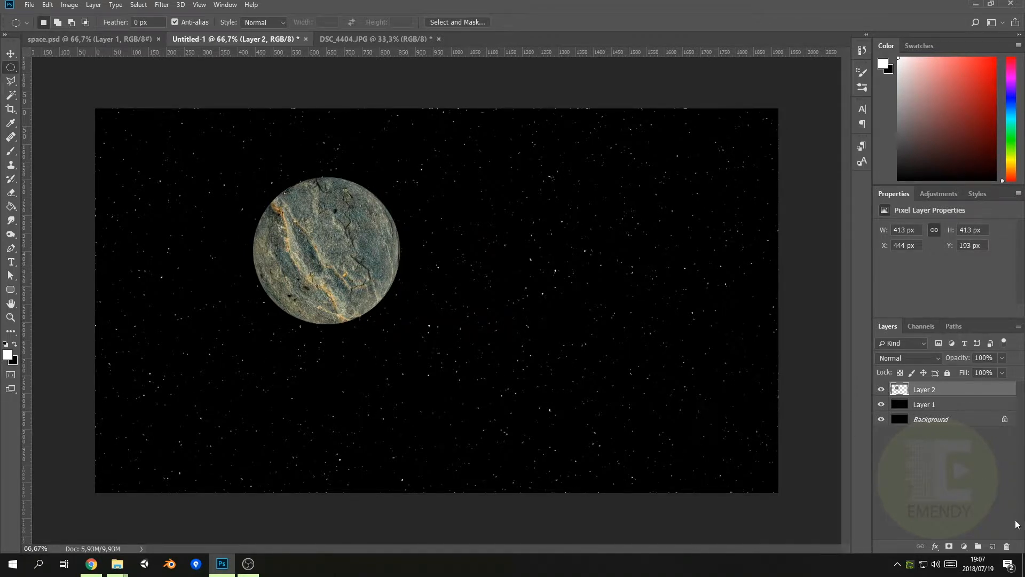
- Add a new layer above the planet, set its blend mode to Overlay and clip it to the planet layer
{"action": "left_click", "coordinate": [993, 547]}
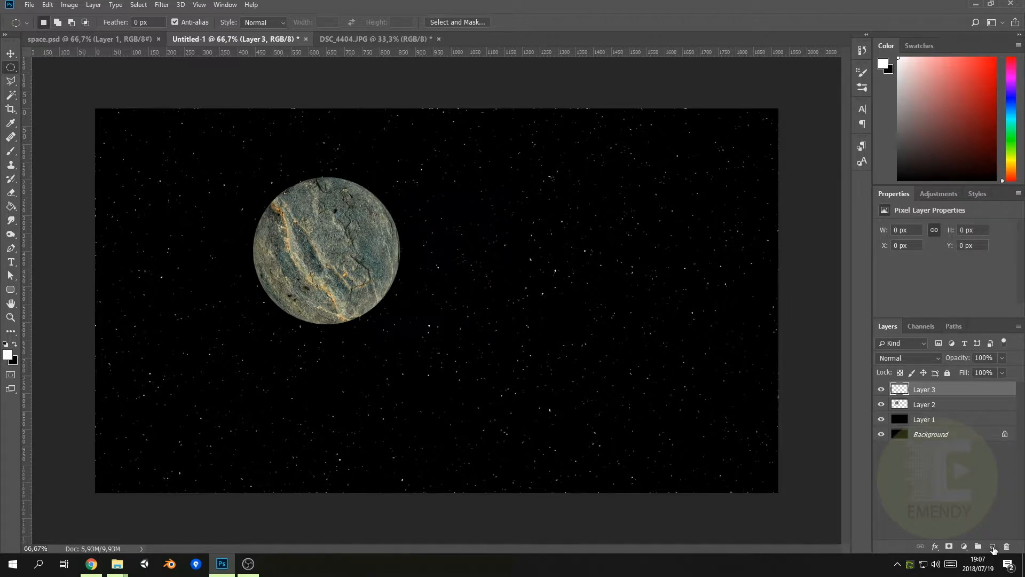
{"action": "left_click", "coordinate": [928, 358]}
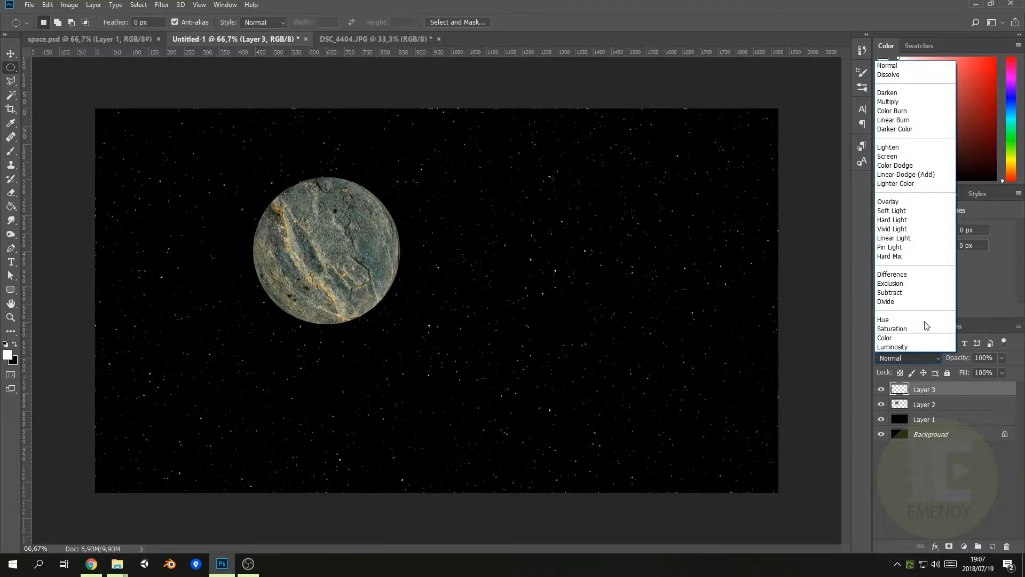
{"action": "left_click", "coordinate": [902, 203]}
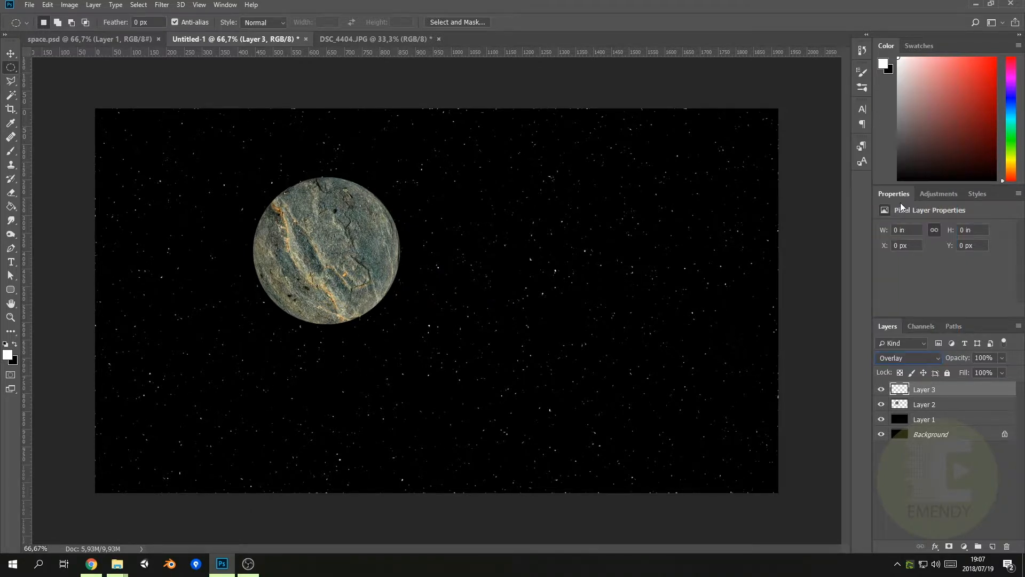
{"action": "right_click", "coordinate": [947, 392]}
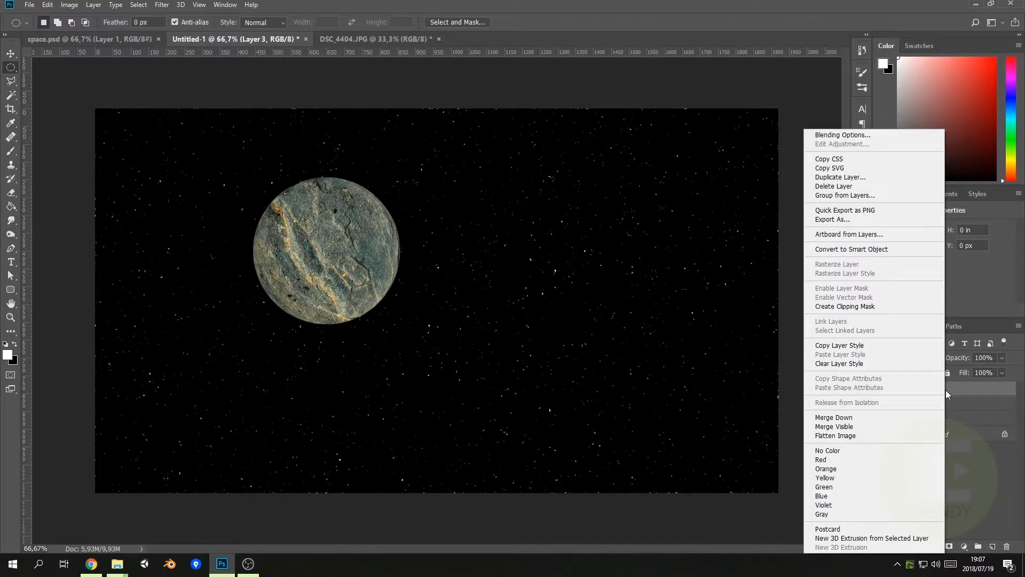
{"action": "left_click", "coordinate": [877, 308]}
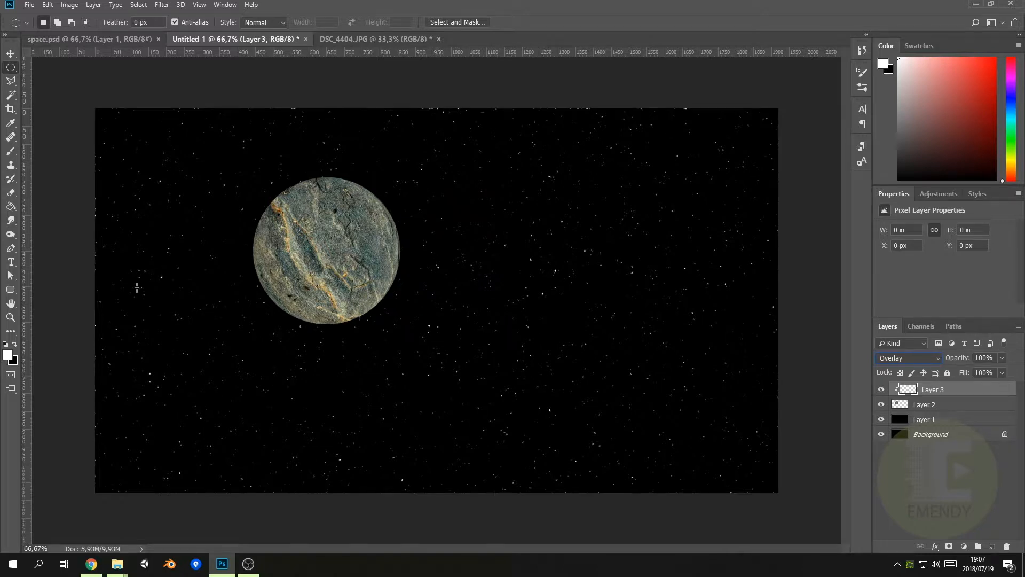
- Shade the planet with a white-to-black linear gradient from its upper left to lower right, and shift the gradient layer to about X -103, Y -67 px
{"action": "left_click", "coordinate": [11, 206]}
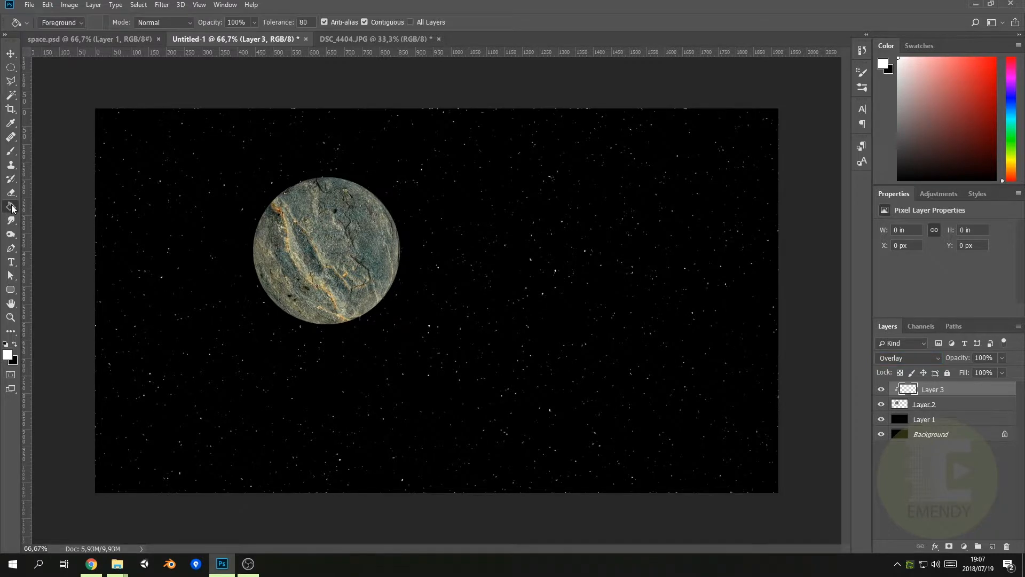
{"action": "right_click", "coordinate": [13, 207]}
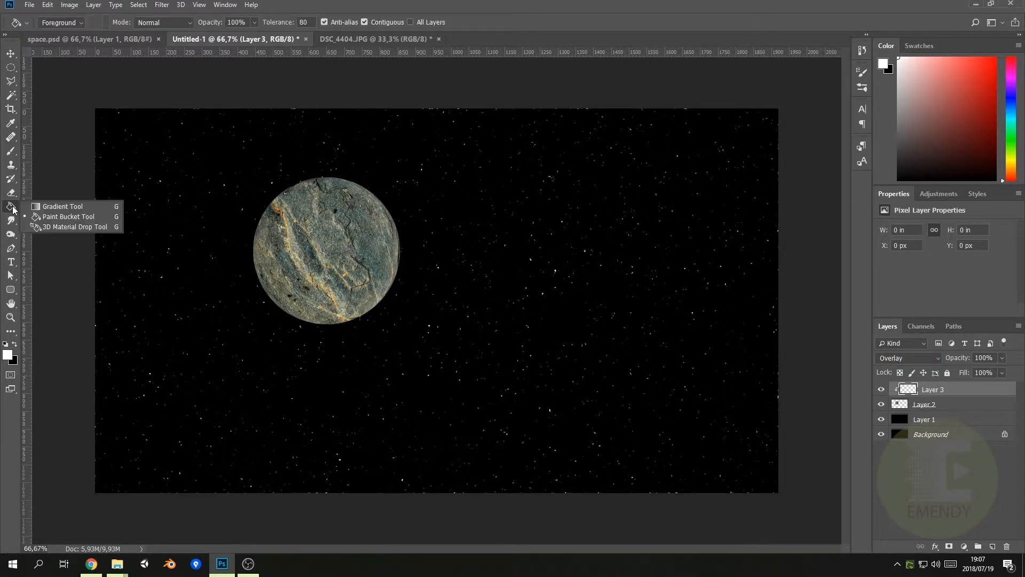
{"action": "left_click", "coordinate": [59, 207]}
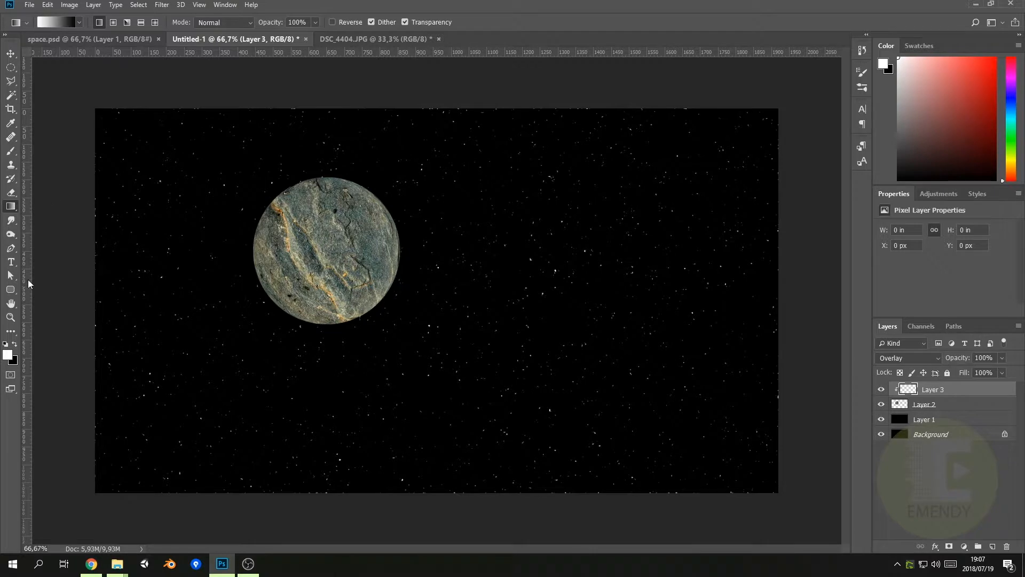
{"action": "left_click", "coordinate": [79, 22]}
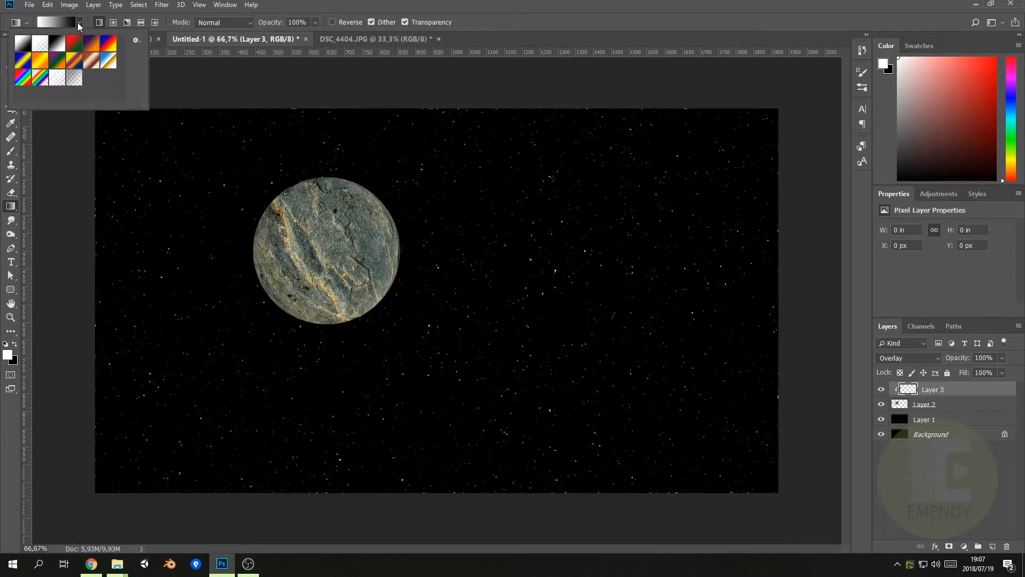
{"action": "left_click", "coordinate": [29, 47]}
{"action": "left_click", "coordinate": [377, 302]}
{"action": "left_click_drag", "start_coordinate": [366, 292], "coordinate": [269, 207]}
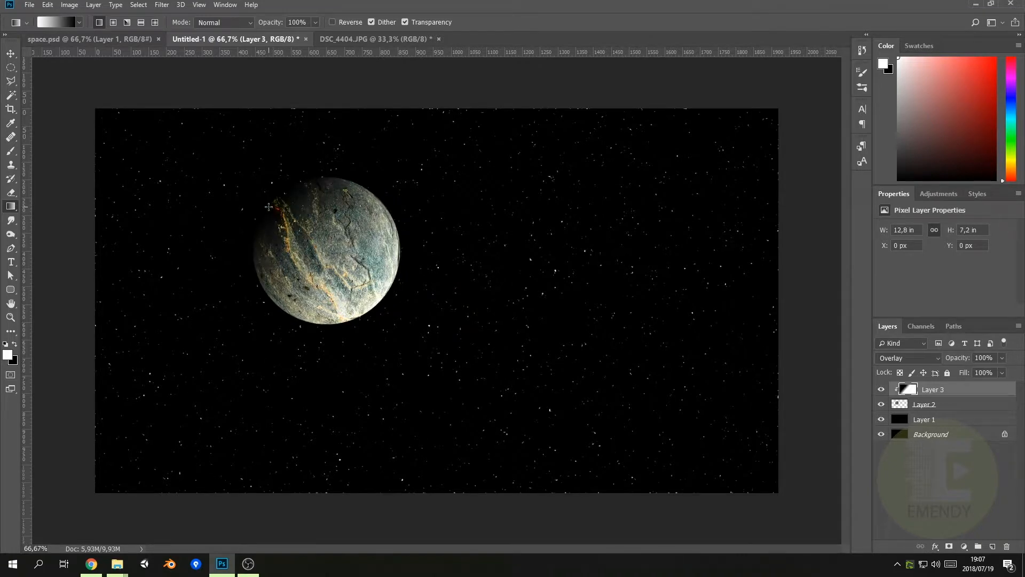
{"action": "left_click_drag", "start_coordinate": [268, 205], "coordinate": [379, 305]}
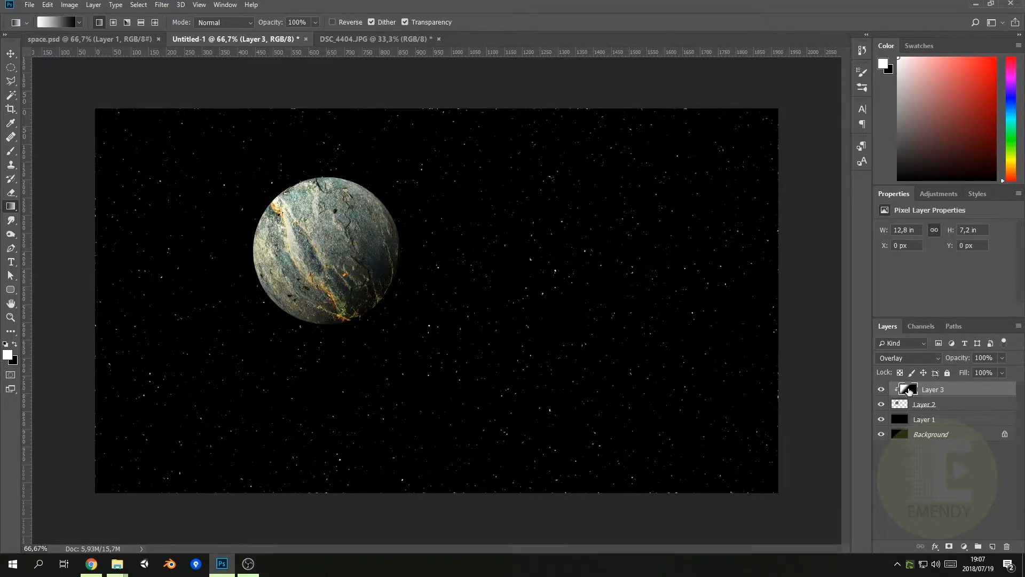
{"action": "left_click", "coordinate": [11, 57]}
{"action": "left_click_drag", "start_coordinate": [379, 299], "coordinate": [341, 273]}
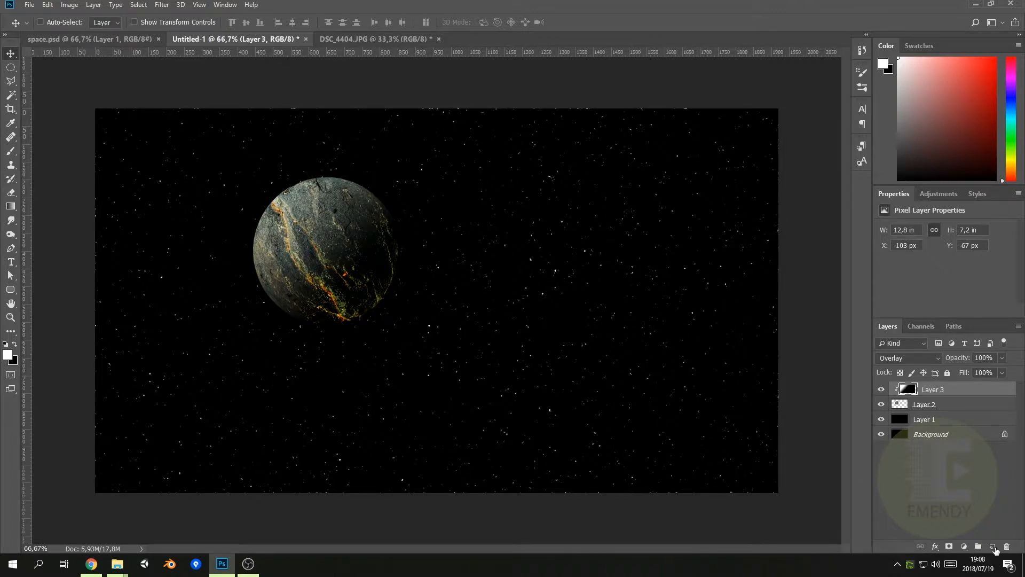
- Add a new layer on top and render Clouds on it with dark blue #050c89 as foreground and white as background
{"action": "left_click", "coordinate": [993, 547]}
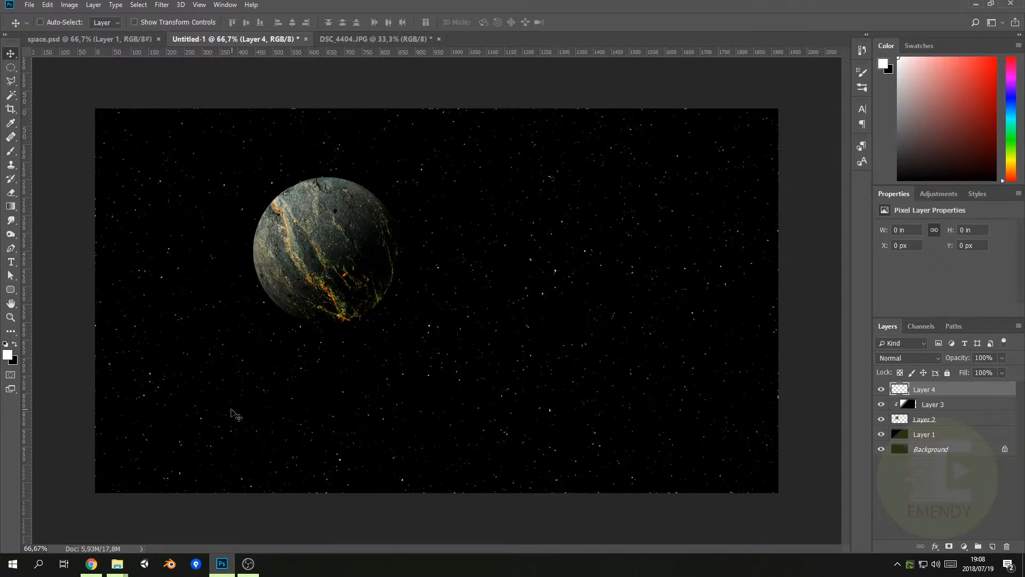
{"action": "left_click", "coordinate": [7, 347]}
{"action": "left_click", "coordinate": [8, 354]}
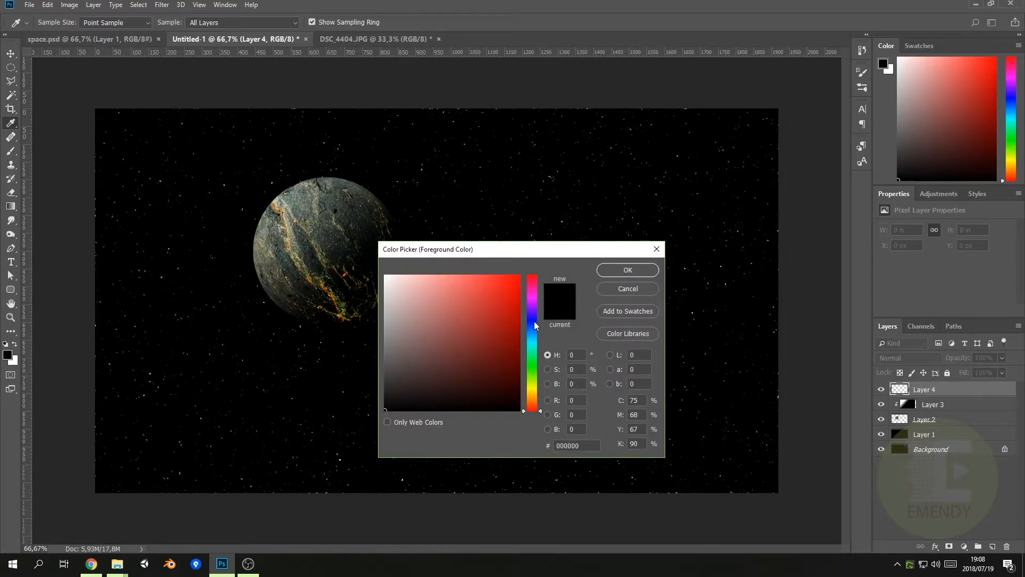
{"action": "left_click", "coordinate": [533, 321]}
{"action": "left_click_drag", "start_coordinate": [517, 315], "coordinate": [514, 340]}
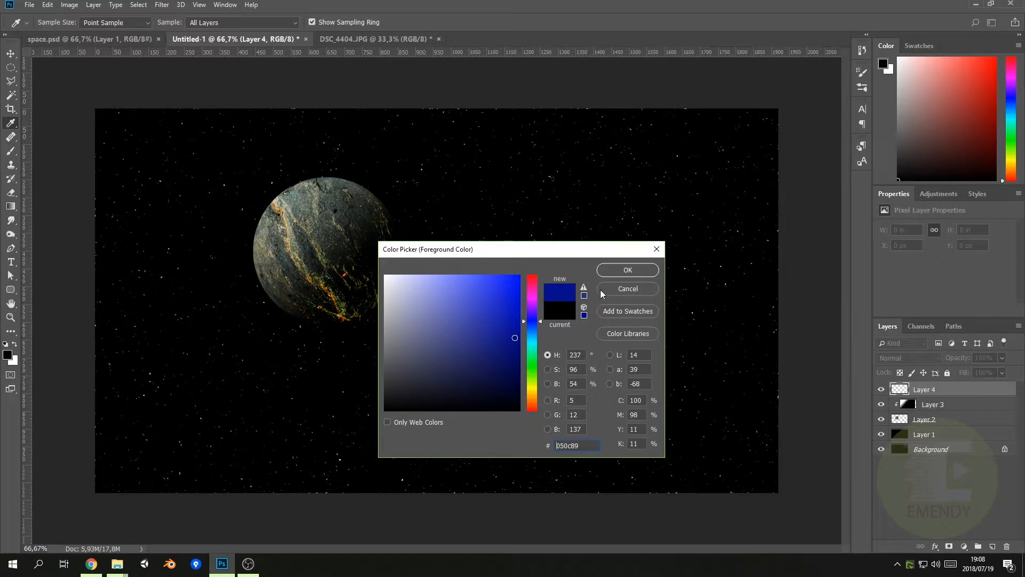
{"action": "left_click", "coordinate": [614, 272]}
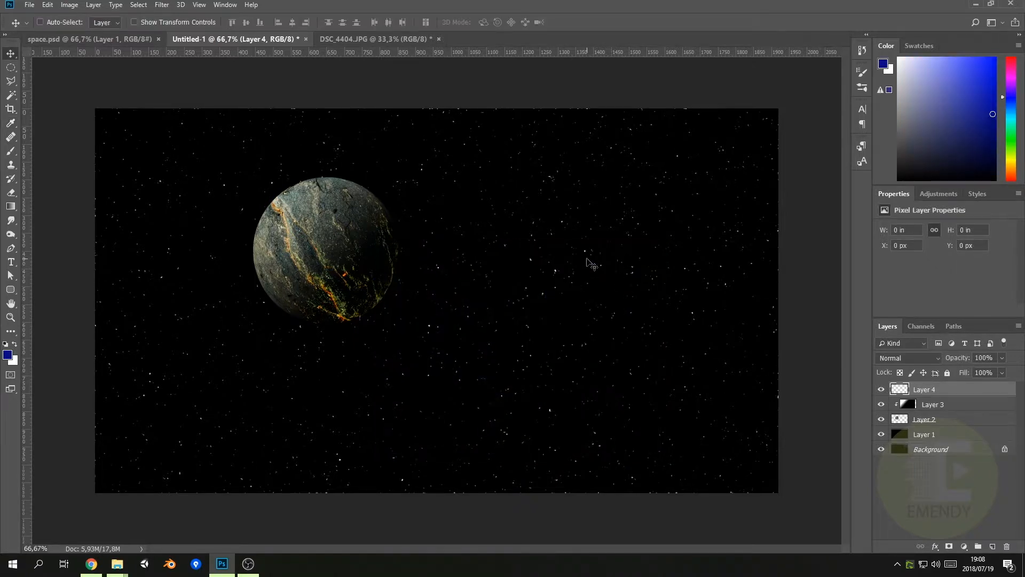
{"action": "left_click", "coordinate": [164, 6]}
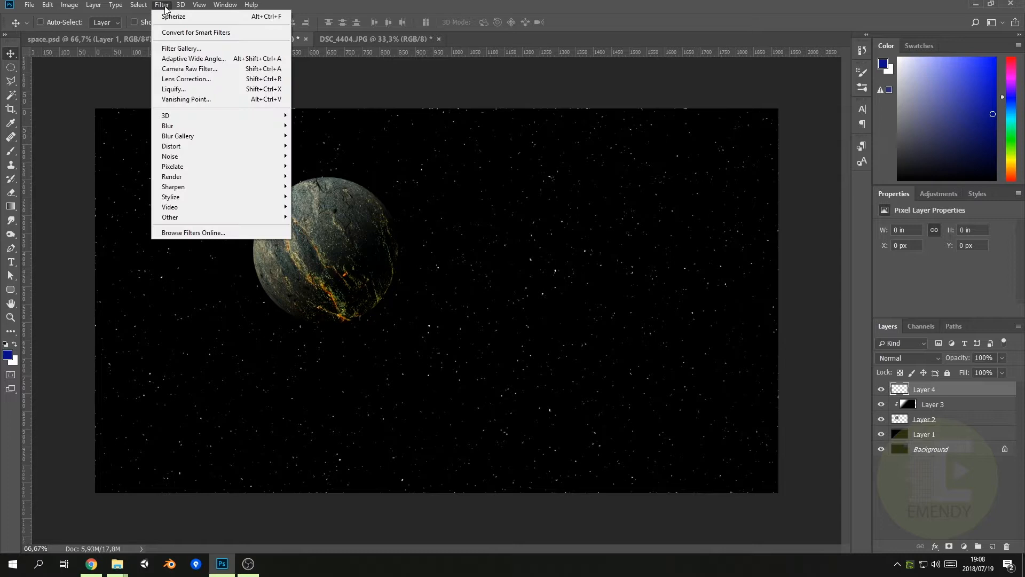
{"action": "mouse_move", "coordinate": [197, 177]}
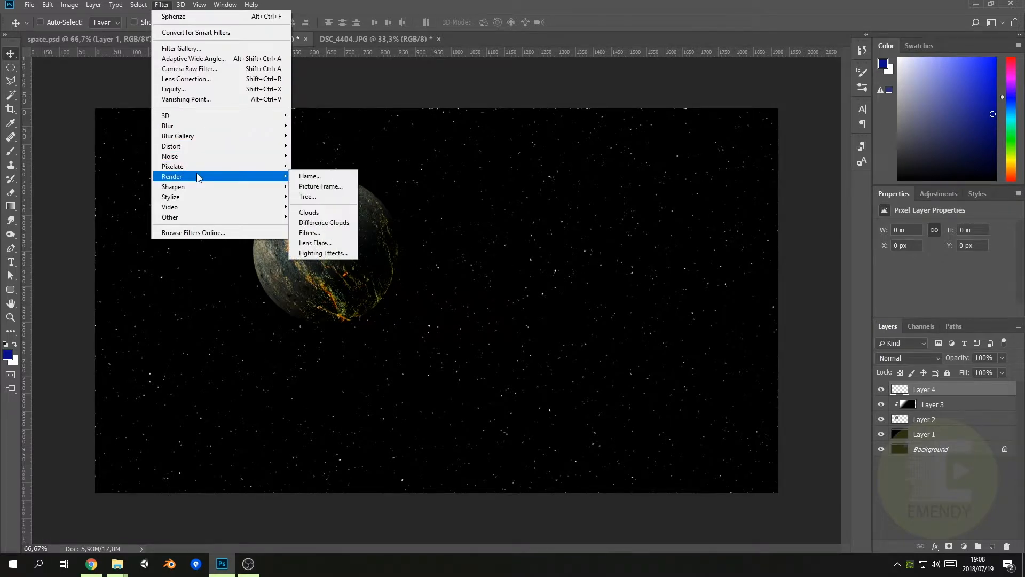
{"action": "left_click", "coordinate": [324, 213]}
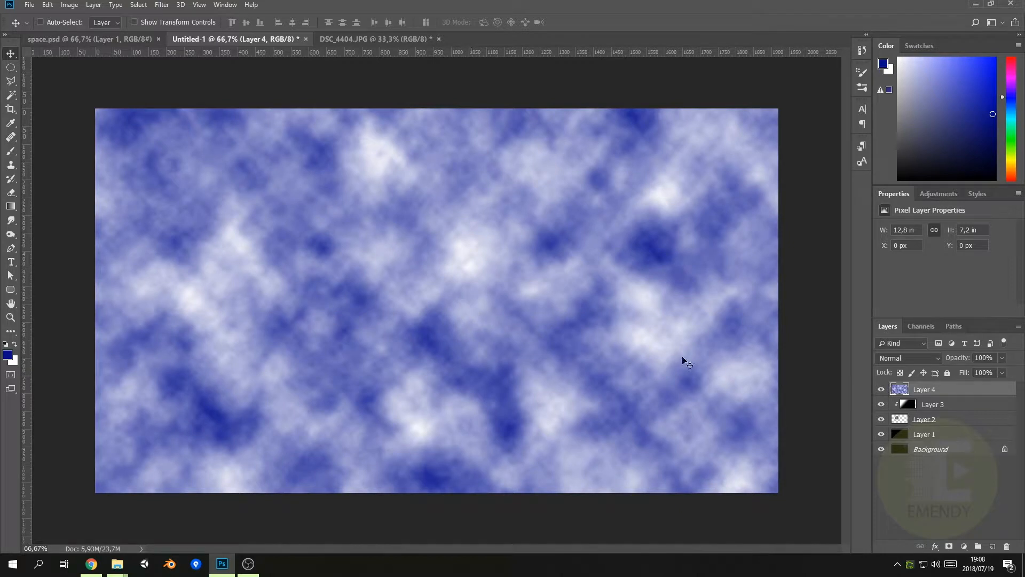
- Set the cloud layer's blend mode to Multiply and move it directly beneath the planet layer
{"action": "left_click", "coordinate": [911, 360]}
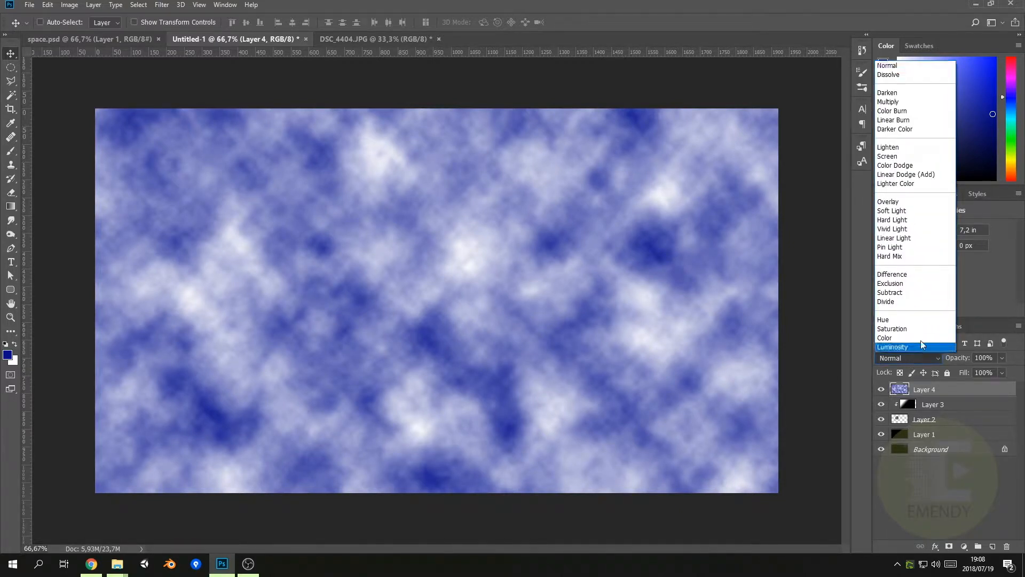
{"action": "left_click", "coordinate": [903, 101]}
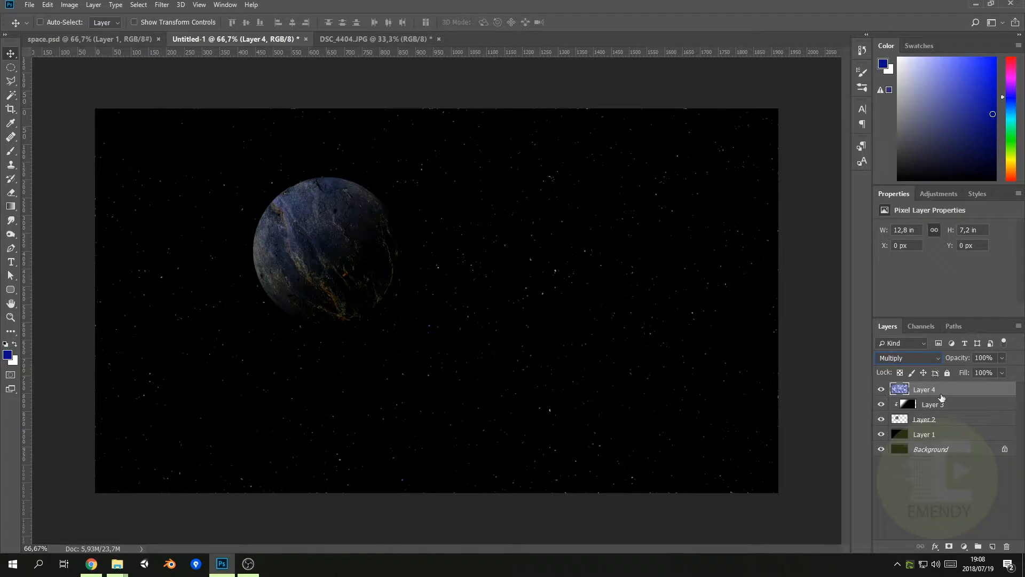
{"action": "left_click_drag", "start_coordinate": [943, 401], "coordinate": [943, 431]}
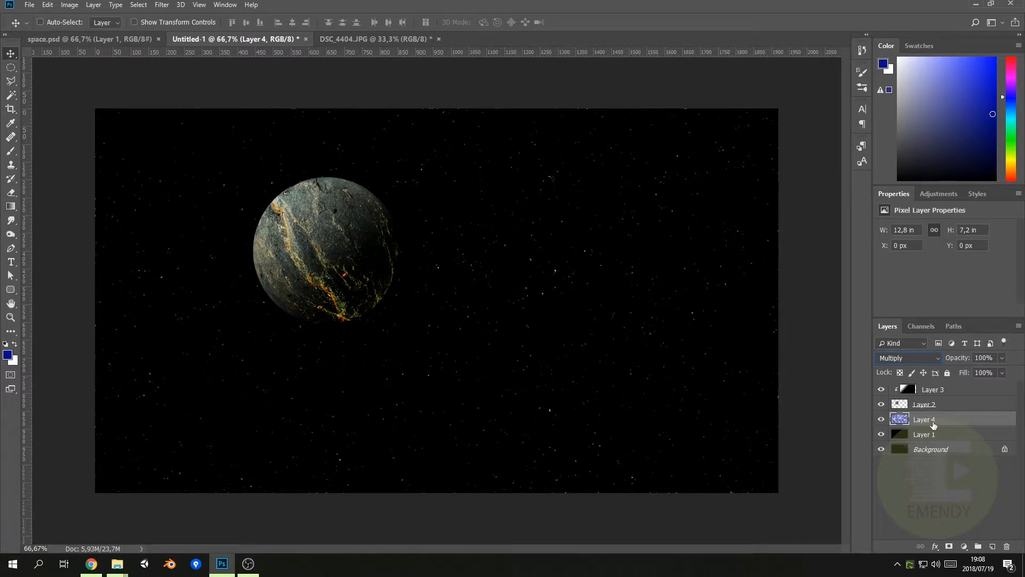
- Rename the cloud layer "clouds", the rock sphere layer "planet" and the starfield layer "stars"
{"action": "double_click", "coordinate": [932, 420]}
{"action": "type", "text": "clouds"}
{"action": "left_click", "coordinate": [932, 407]}
{"action": "double_click", "coordinate": [932, 407]}
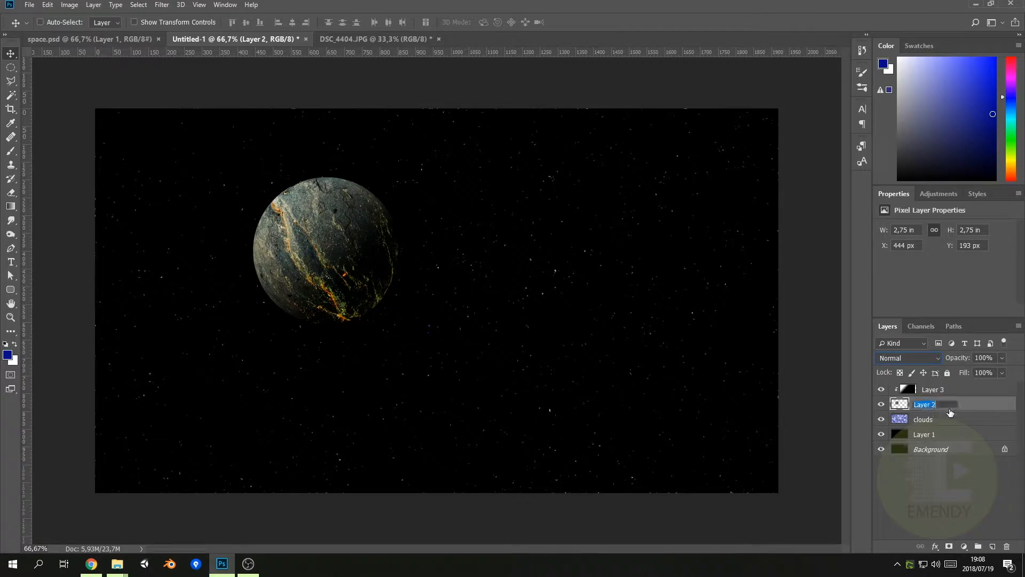
{"action": "type", "text": "planet"}
{"action": "left_click", "coordinate": [961, 461]}
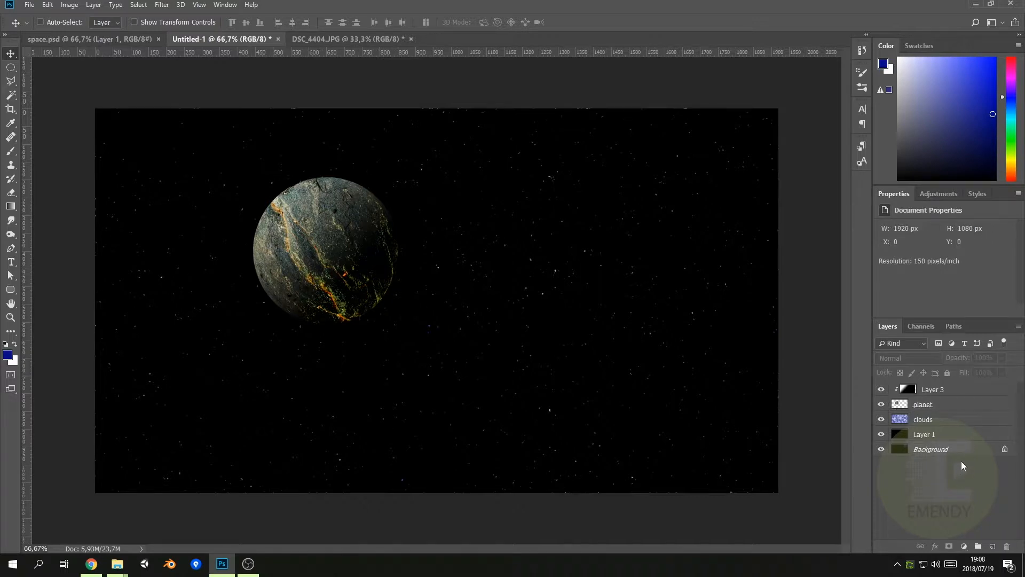
{"action": "left_click", "coordinate": [926, 439]}
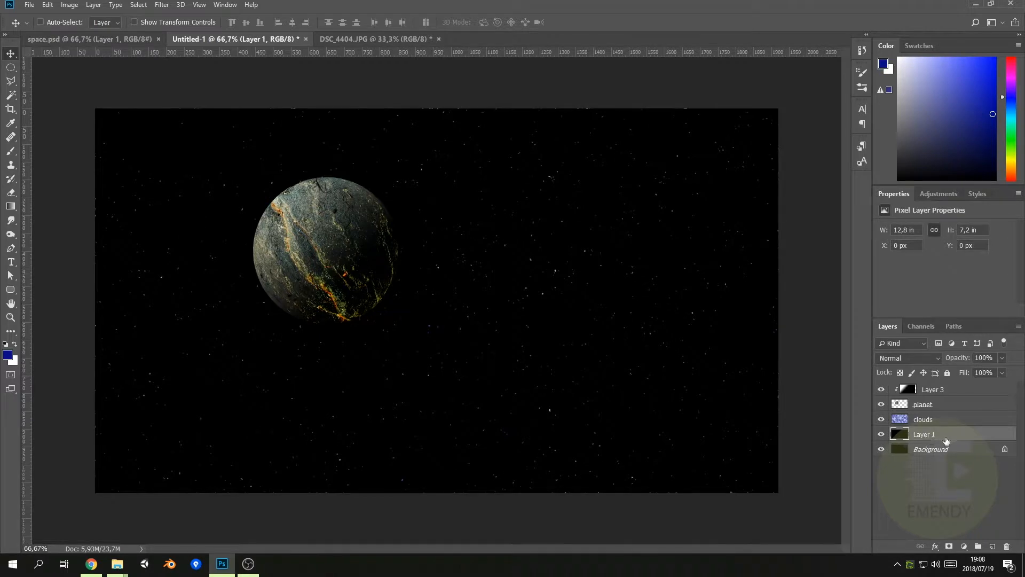
{"action": "double_click", "coordinate": [933, 436]}
{"action": "type", "text": "stars"}
{"action": "left_click", "coordinate": [948, 480]}
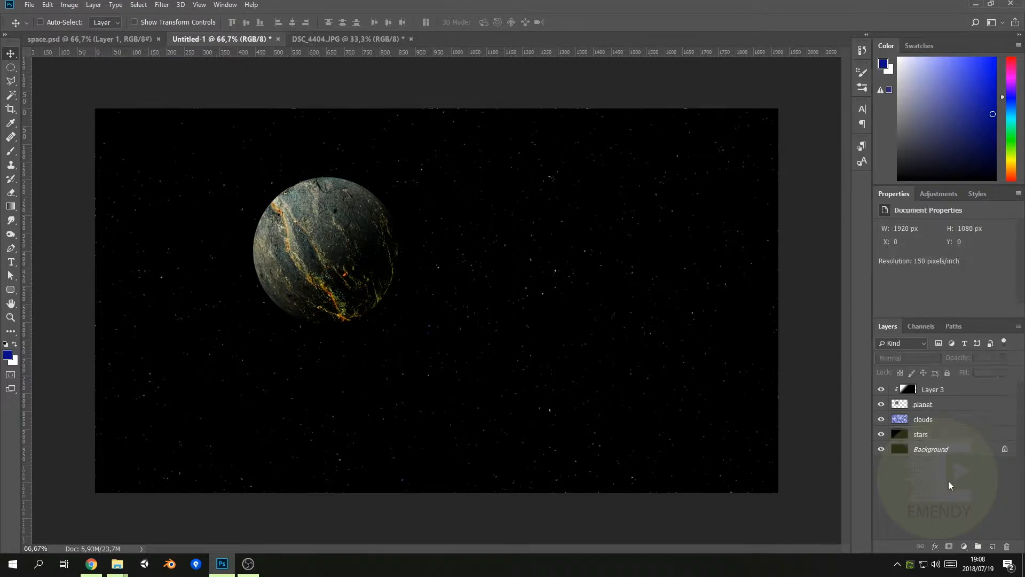
- Add a new layer directly above the clouds layer and name it "colors"
{"action": "left_click", "coordinate": [943, 422]}
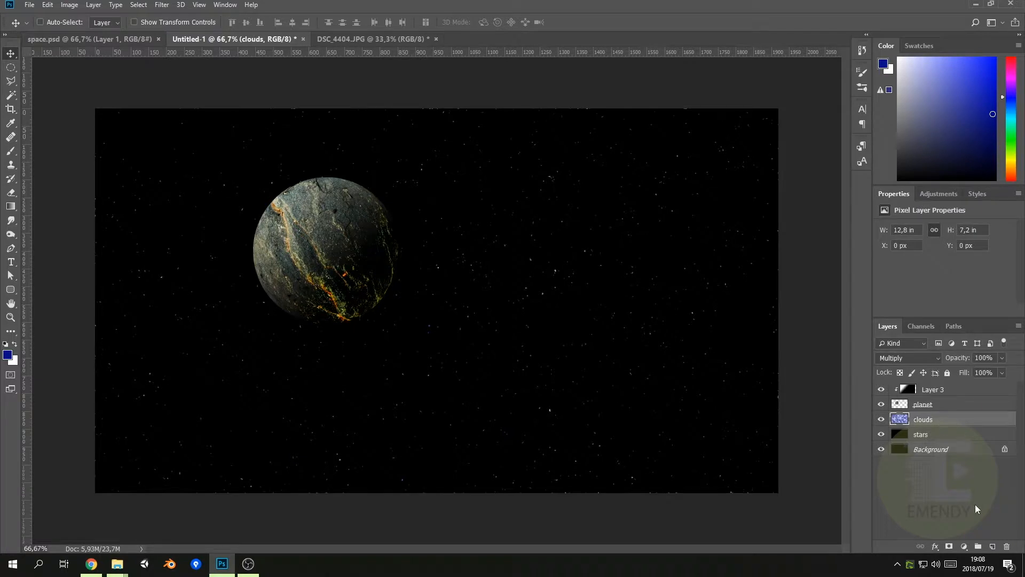
{"action": "left_click", "coordinate": [993, 546]}
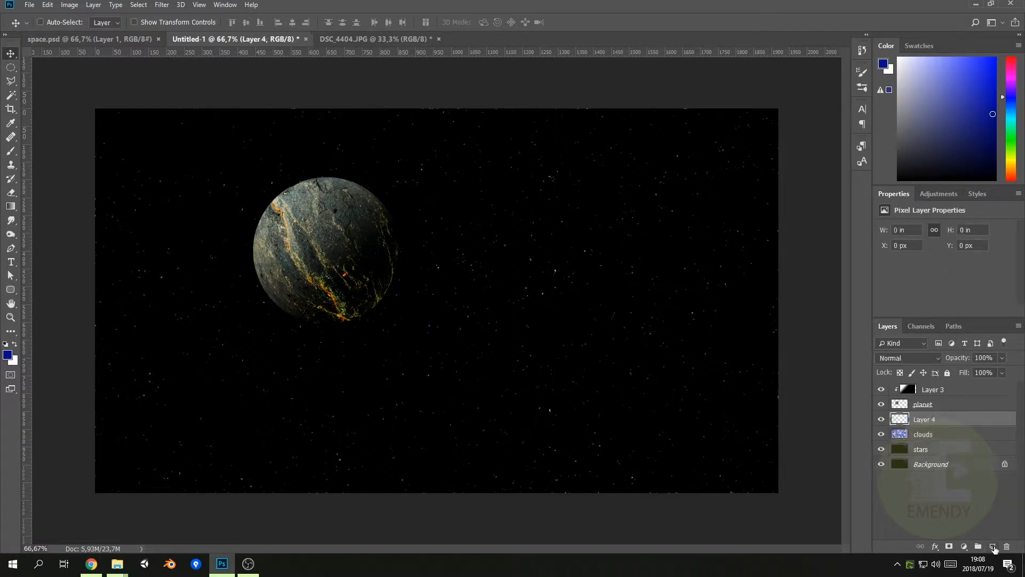
{"action": "double_click", "coordinate": [929, 424]}
{"action": "type", "text": "colors"}
{"action": "key", "text": "Return"}
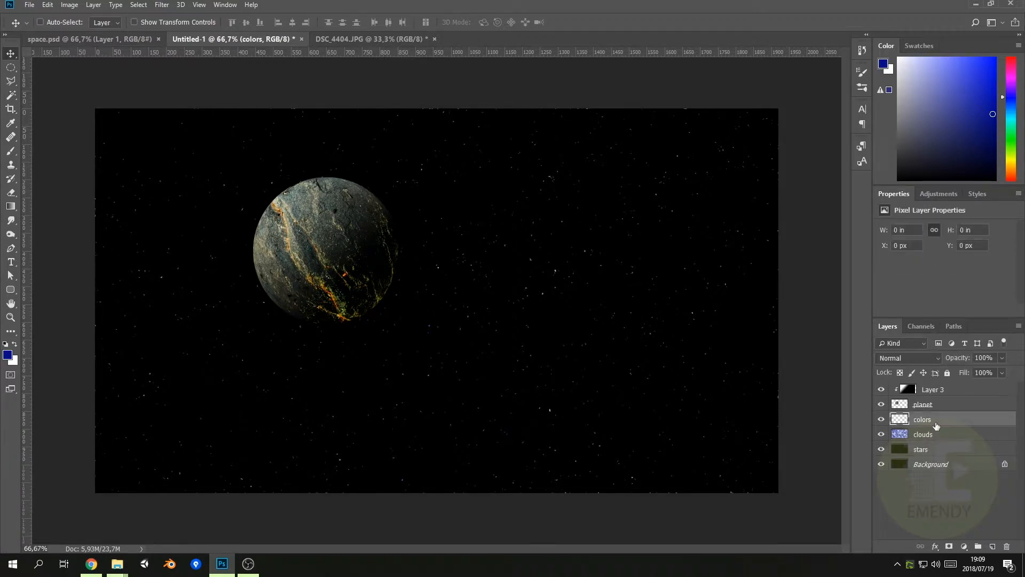
- Set the foreground color to magenta pink #d30697
{"action": "left_click", "coordinate": [8, 355]}
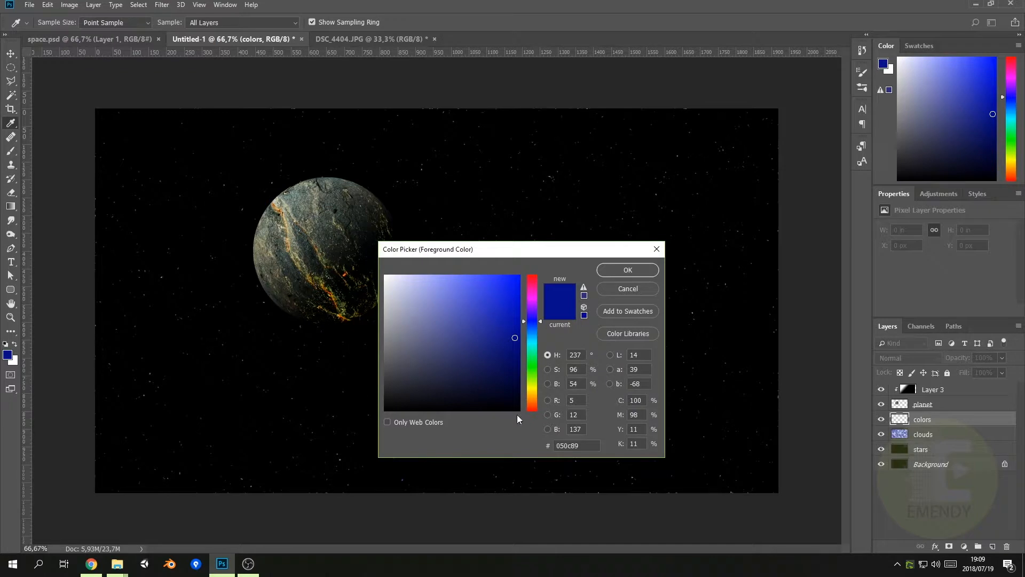
{"action": "mouse_move", "coordinate": [536, 311]}
{"action": "left_mouse_down"}
{"action": "mouse_move", "coordinate": [538, 294]}
{"action": "mouse_move", "coordinate": [517, 298]}
{"action": "left_mouse_up"}
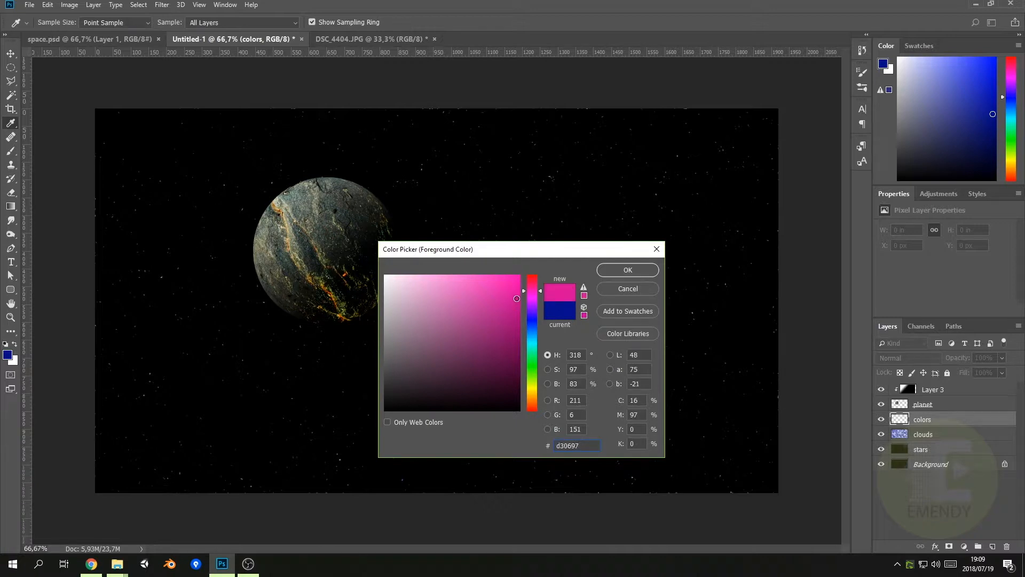
{"action": "left_click", "coordinate": [612, 272]}
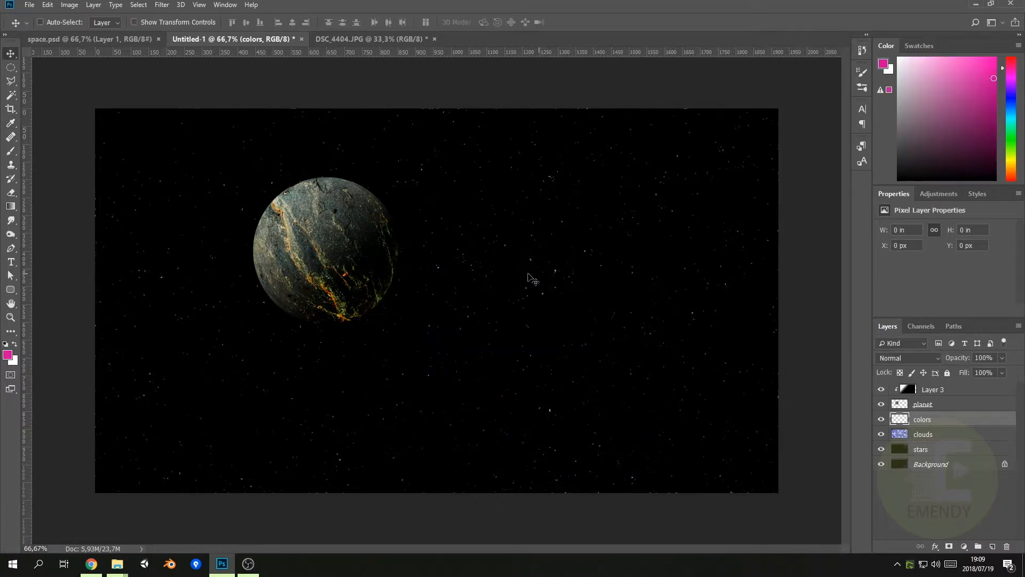
- Paint magenta over the lower-left part of the canvas on the colors layer, using a soft 339 px brush with 0% hardness
{"action": "left_click", "coordinate": [11, 153]}
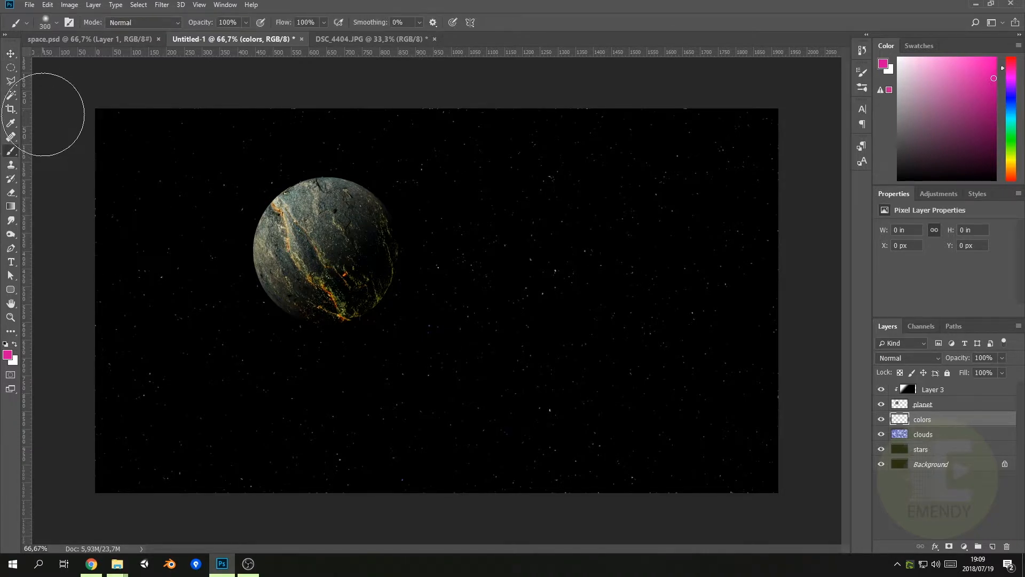
{"action": "left_click", "coordinate": [57, 23]}
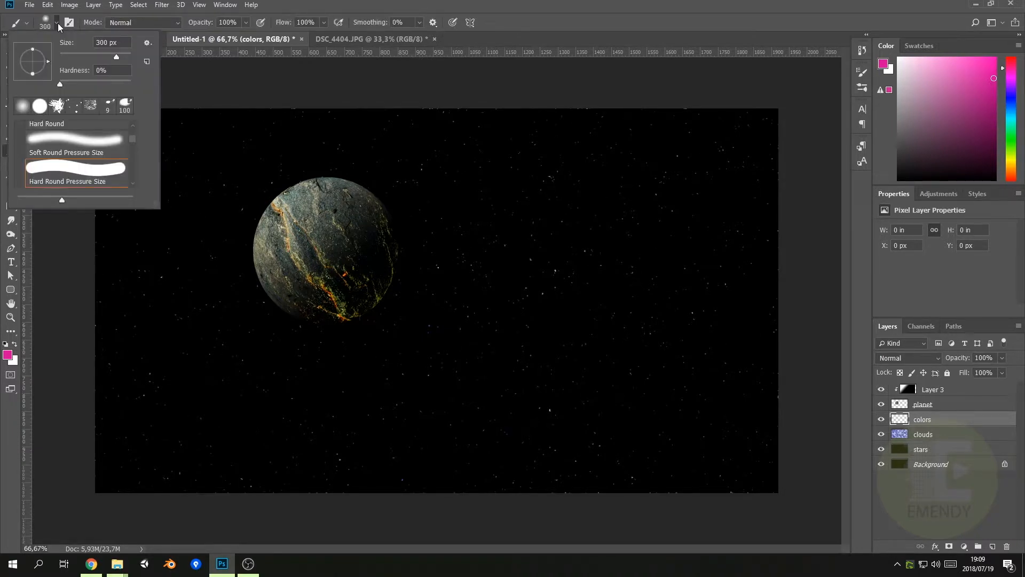
{"action": "left_click", "coordinate": [59, 84]}
{"action": "left_click", "coordinate": [117, 56]}
{"action": "left_click", "coordinate": [128, 285]}
{"action": "mouse_move", "coordinate": [129, 285]}
{"action": "left_mouse_down"}
{"action": "mouse_move", "coordinate": [122, 339]}
{"action": "mouse_move", "coordinate": [155, 445]}
{"action": "mouse_move", "coordinate": [339, 466]}
{"action": "mouse_move", "coordinate": [405, 441]}
{"action": "mouse_move", "coordinate": [265, 412]}
{"action": "mouse_move", "coordinate": [211, 374]}
{"action": "mouse_move", "coordinate": [187, 435]}
{"action": "mouse_move", "coordinate": [198, 462]}
{"action": "mouse_move", "coordinate": [335, 484]}
{"action": "mouse_move", "coordinate": [304, 486]}
{"action": "left_mouse_up"}
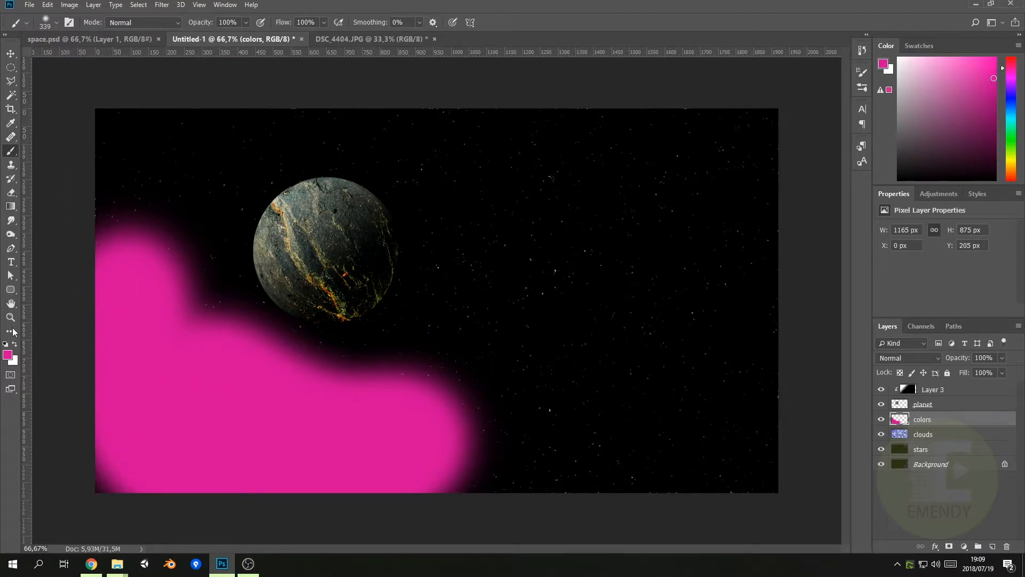
- Set the foreground color to violet #8f04fa and paint over the lower-right part of the canvas up to the magenta area
{"action": "left_click", "coordinate": [8, 355]}
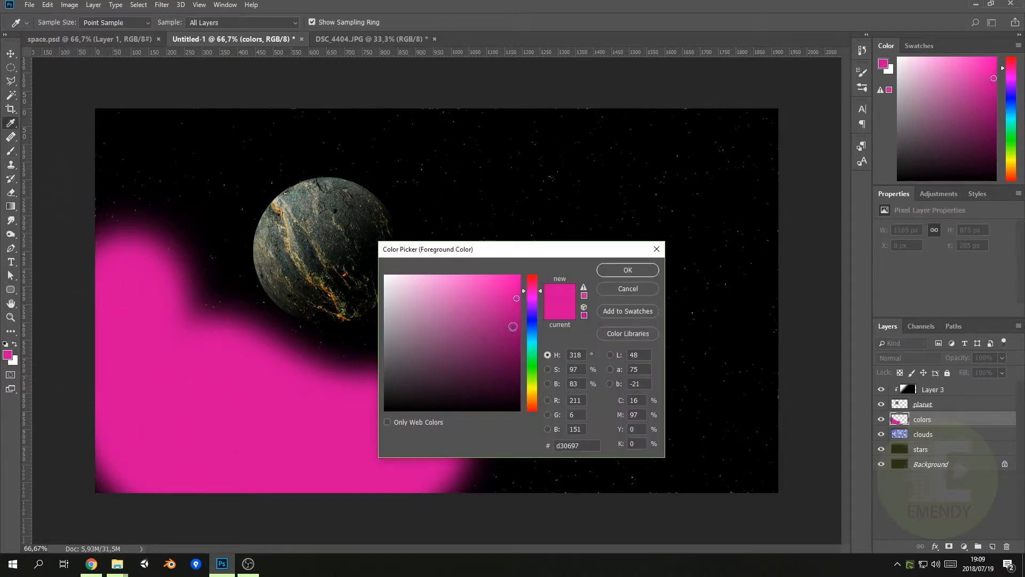
{"action": "left_click", "coordinate": [534, 308]}
{"action": "left_click_drag", "start_coordinate": [517, 297], "coordinate": [518, 277]}
{"action": "left_click", "coordinate": [647, 269]}
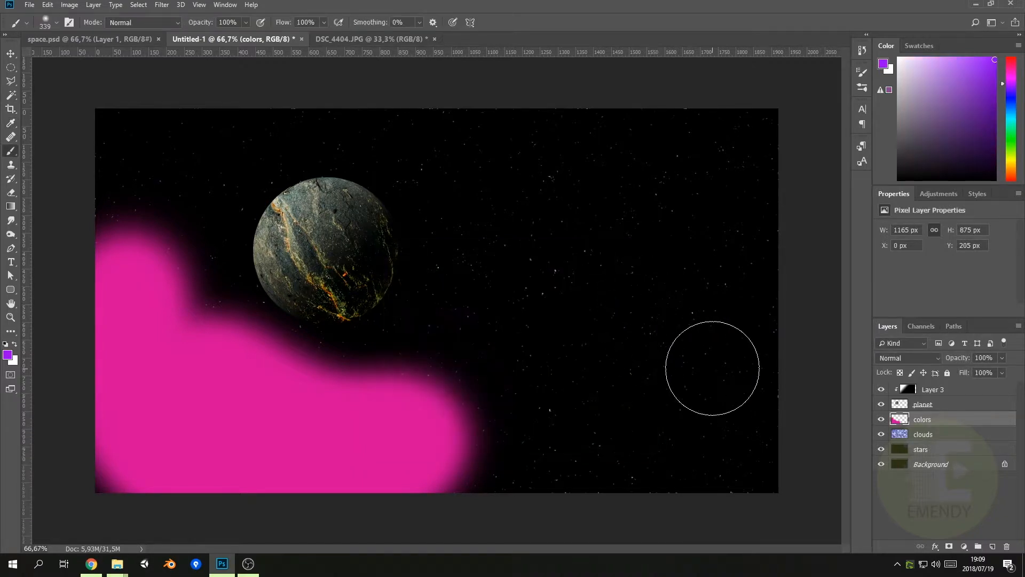
{"action": "mouse_move", "coordinate": [744, 332]}
{"action": "left_mouse_down"}
{"action": "mouse_move", "coordinate": [745, 388]}
{"action": "mouse_move", "coordinate": [657, 443]}
{"action": "mouse_move", "coordinate": [490, 426]}
{"action": "mouse_move", "coordinate": [536, 456]}
{"action": "mouse_move", "coordinate": [619, 431]}
{"action": "mouse_move", "coordinate": [717, 340]}
{"action": "mouse_move", "coordinate": [743, 407]}
{"action": "mouse_move", "coordinate": [747, 454]}
{"action": "mouse_move", "coordinate": [726, 457]}
{"action": "left_mouse_up"}
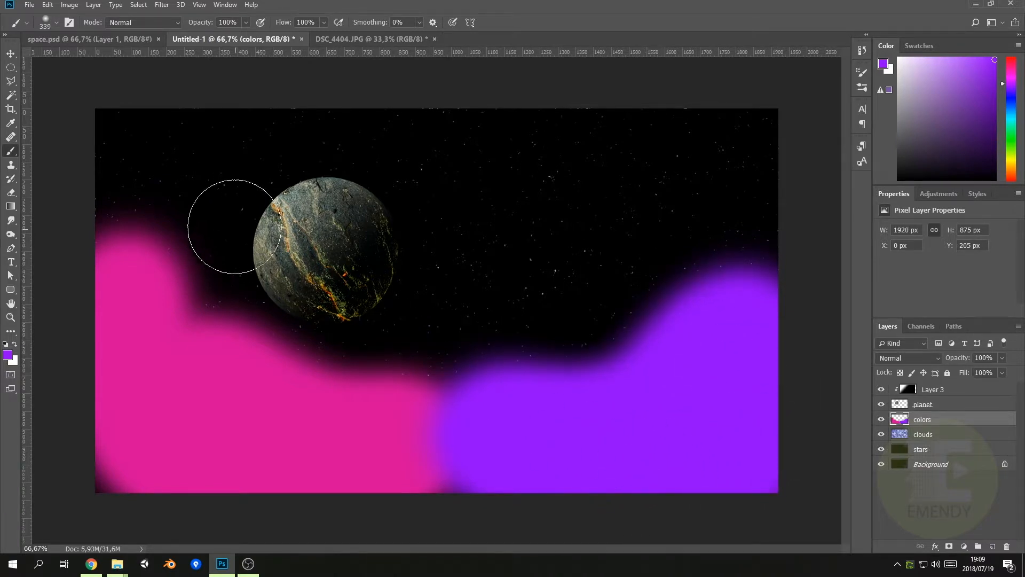
- Set the colors layer's blend mode to Color
{"action": "left_click", "coordinate": [10, 54]}
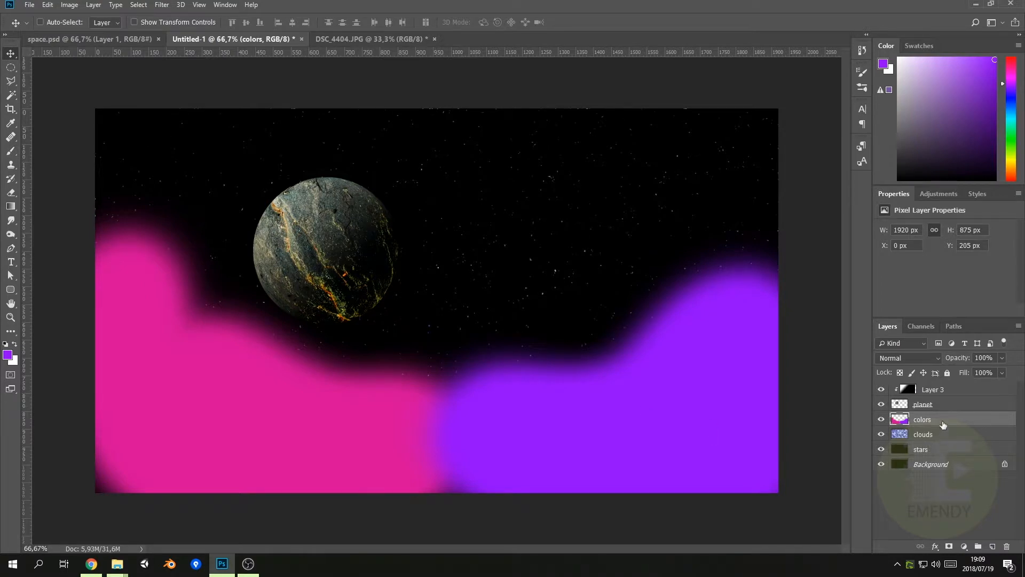
{"action": "left_click", "coordinate": [927, 361]}
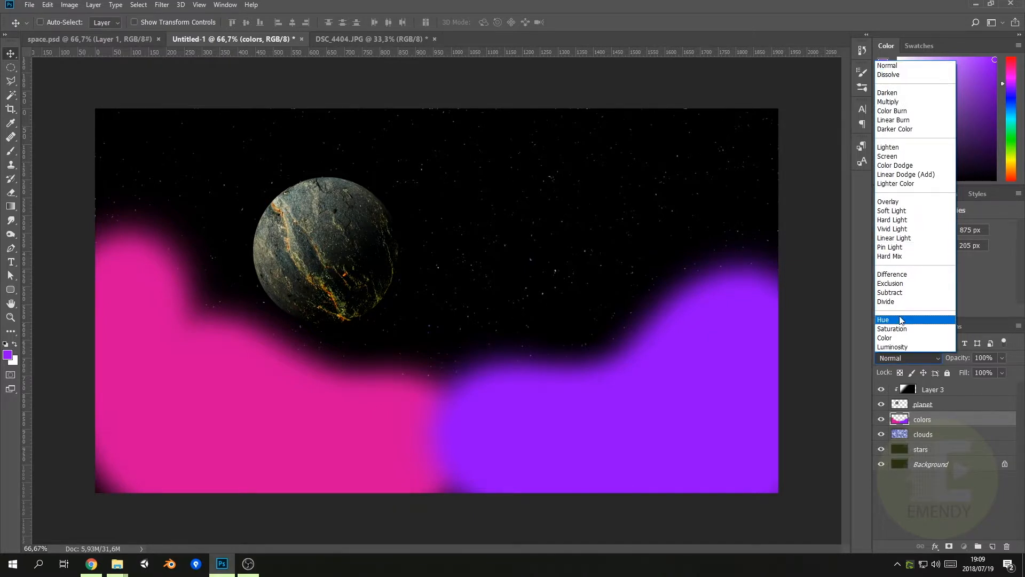
{"action": "left_click", "coordinate": [897, 338]}
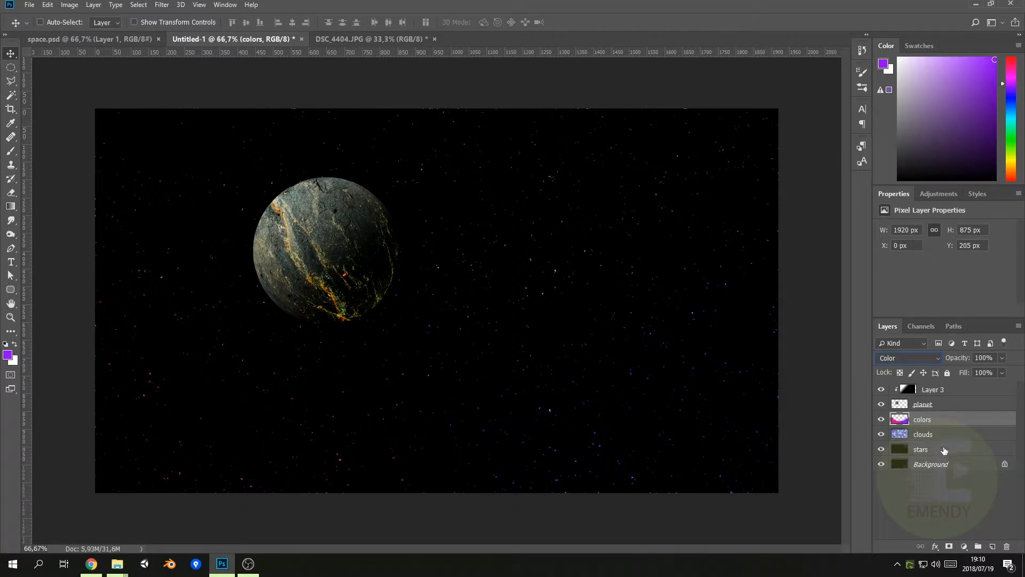
- Add a new layer directly above the stars layer and set the foreground color to white #ffffff
{"action": "left_click", "coordinate": [944, 451]}
{"action": "left_click", "coordinate": [991, 546]}
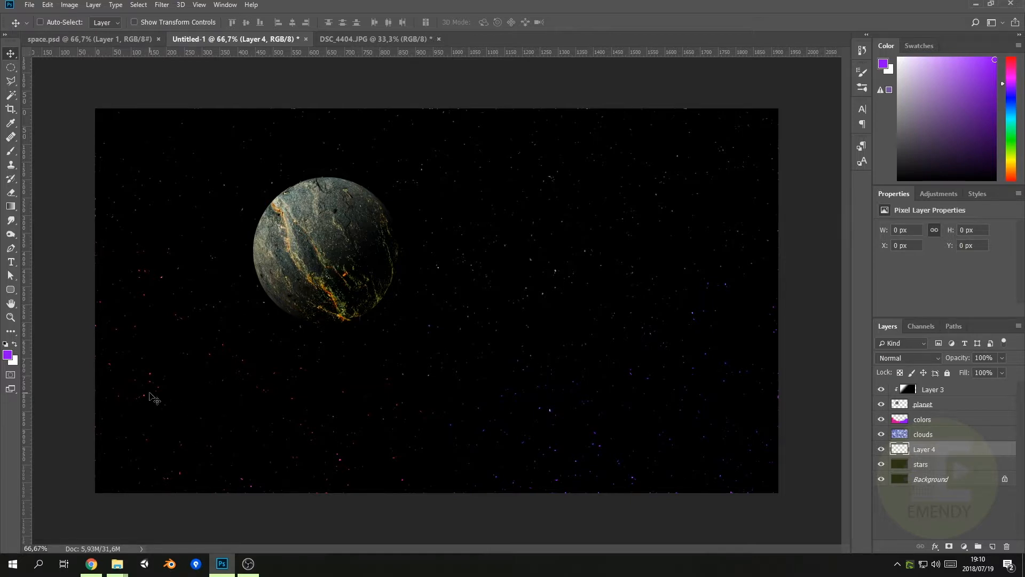
{"action": "left_click", "coordinate": [8, 355]}
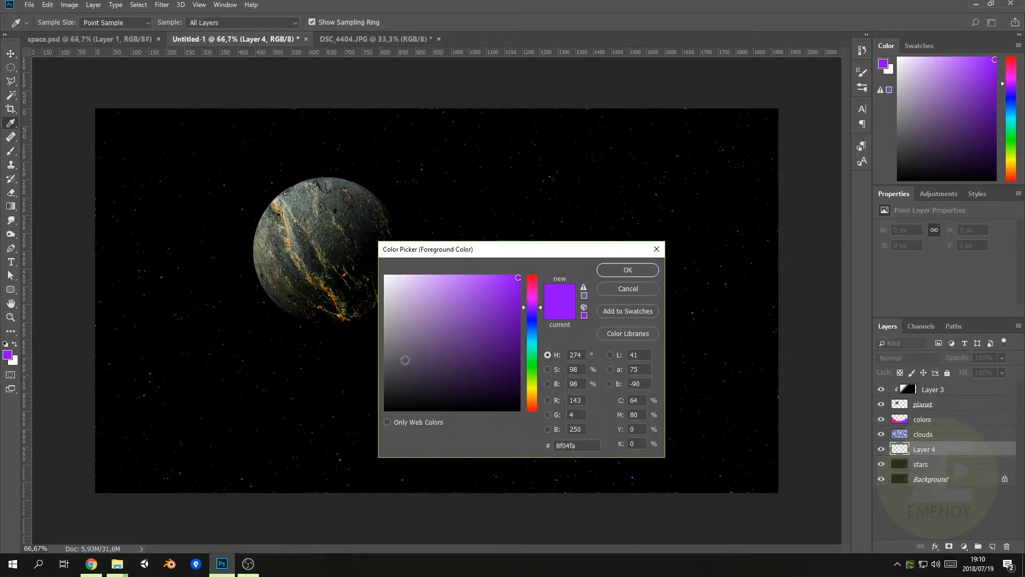
{"action": "left_click_drag", "start_coordinate": [396, 292], "coordinate": [382, 269]}
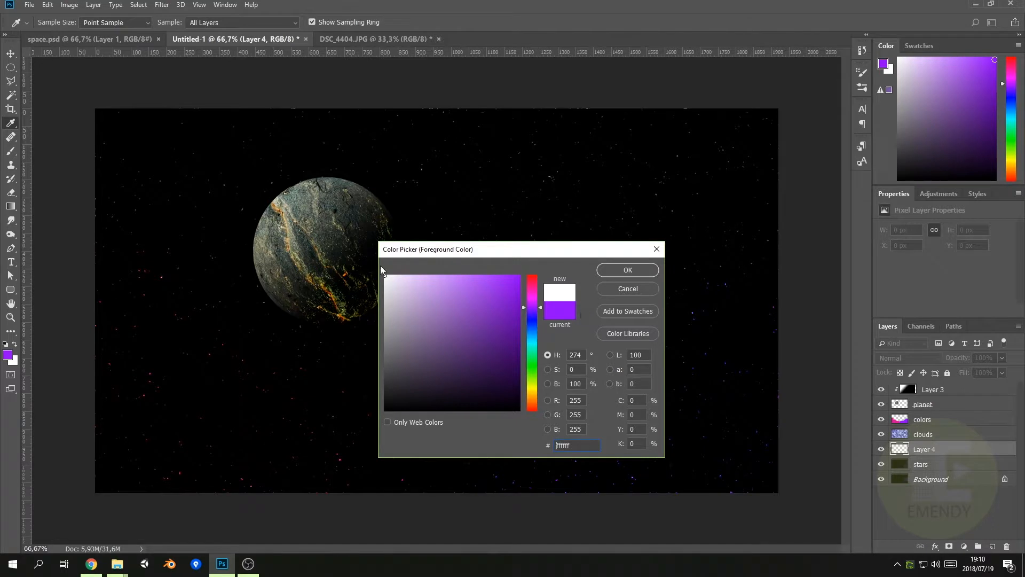
{"action": "left_click", "coordinate": [614, 276]}
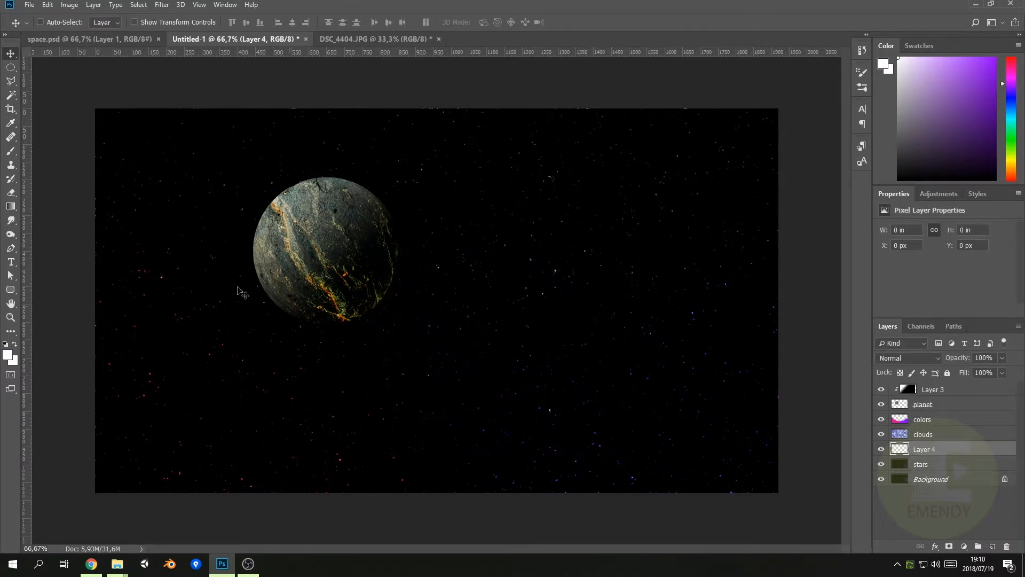
- Paint soft white strokes at 31% brush opacity across the lower canvas and up beside the planet on the new layer
{"action": "left_click", "coordinate": [11, 152]}
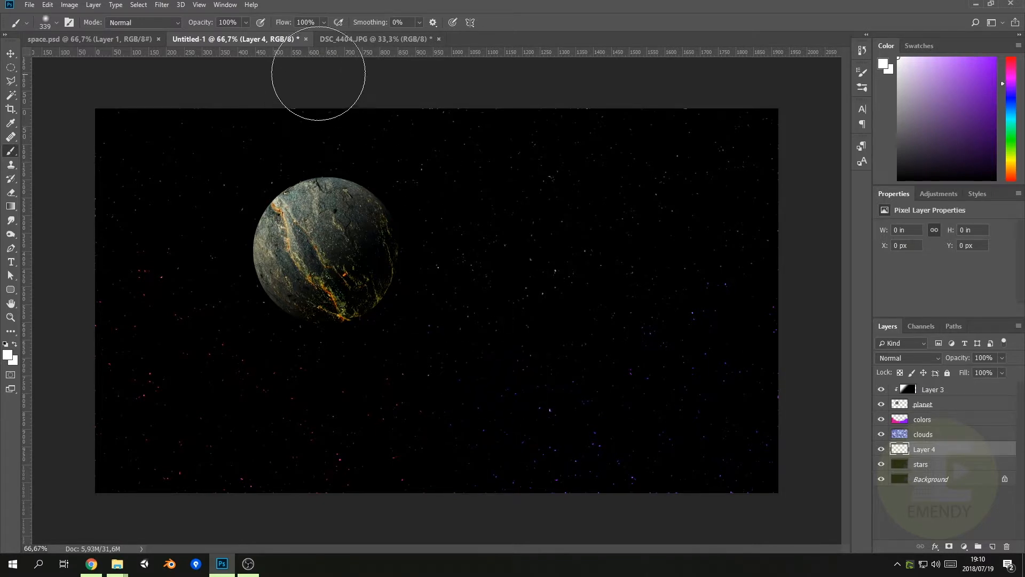
{"action": "left_click", "coordinate": [246, 24]}
{"action": "left_click_drag", "start_coordinate": [246, 37], "coordinate": [215, 37]}
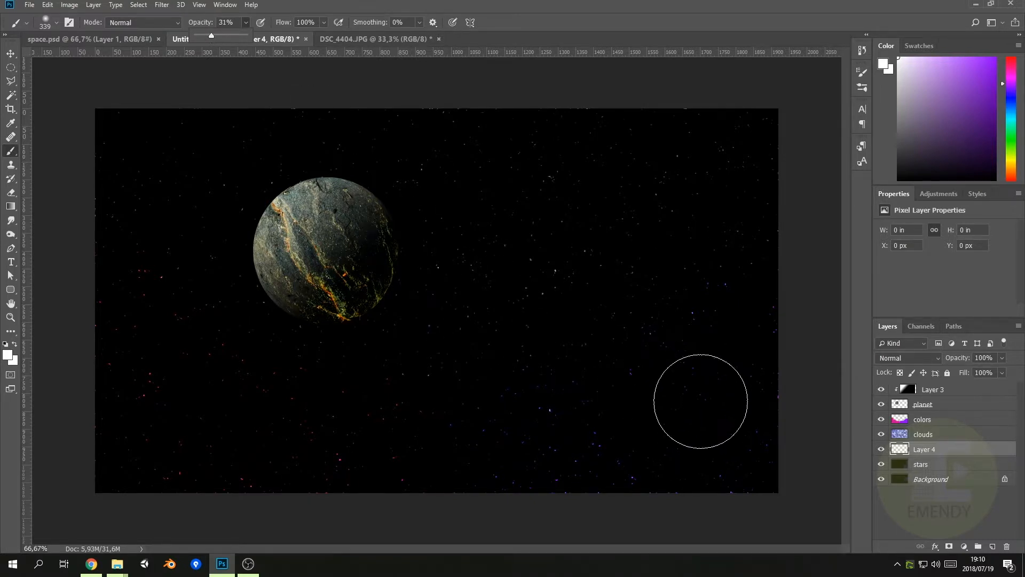
{"action": "mouse_move", "coordinate": [742, 425]}
{"action": "left_mouse_down"}
{"action": "mouse_move", "coordinate": [648, 471]}
{"action": "mouse_move", "coordinate": [663, 465]}
{"action": "mouse_move", "coordinate": [422, 472]}
{"action": "mouse_move", "coordinate": [465, 458]}
{"action": "mouse_move", "coordinate": [320, 458]}
{"action": "mouse_move", "coordinate": [213, 418]}
{"action": "mouse_move", "coordinate": [306, 452]}
{"action": "mouse_move", "coordinate": [308, 434]}
{"action": "mouse_move", "coordinate": [243, 445]}
{"action": "mouse_move", "coordinate": [177, 413]}
{"action": "mouse_move", "coordinate": [141, 363]}
{"action": "mouse_move", "coordinate": [187, 426]}
{"action": "mouse_move", "coordinate": [176, 447]}
{"action": "mouse_move", "coordinate": [106, 448]}
{"action": "mouse_move", "coordinate": [103, 382]}
{"action": "mouse_move", "coordinate": [161, 390]}
{"action": "mouse_move", "coordinate": [127, 375]}
{"action": "mouse_move", "coordinate": [109, 303]}
{"action": "mouse_move", "coordinate": [152, 348]}
{"action": "mouse_move", "coordinate": [146, 342]}
{"action": "mouse_move", "coordinate": [270, 392]}
{"action": "mouse_move", "coordinate": [437, 379]}
{"action": "mouse_move", "coordinate": [340, 376]}
{"action": "mouse_move", "coordinate": [522, 403]}
{"action": "mouse_move", "coordinate": [553, 389]}
{"action": "mouse_move", "coordinate": [516, 411]}
{"action": "mouse_move", "coordinate": [301, 371]}
{"action": "mouse_move", "coordinate": [231, 323]}
{"action": "mouse_move", "coordinate": [192, 252]}
{"action": "mouse_move", "coordinate": [229, 299]}
{"action": "mouse_move", "coordinate": [148, 258]}
{"action": "mouse_move", "coordinate": [185, 322]}
{"action": "mouse_move", "coordinate": [134, 288]}
{"action": "mouse_move", "coordinate": [112, 229]}
{"action": "mouse_move", "coordinate": [202, 339]}
{"action": "mouse_move", "coordinate": [518, 392]}
{"action": "mouse_move", "coordinate": [507, 390]}
{"action": "mouse_move", "coordinate": [633, 400]}
{"action": "mouse_move", "coordinate": [828, 336]}
{"action": "mouse_move", "coordinate": [801, 340]}
{"action": "mouse_move", "coordinate": [800, 331]}
{"action": "mouse_move", "coordinate": [834, 288]}
{"action": "mouse_move", "coordinate": [795, 419]}
{"action": "mouse_move", "coordinate": [685, 492]}
{"action": "mouse_move", "coordinate": [501, 449]}
{"action": "left_mouse_up"}
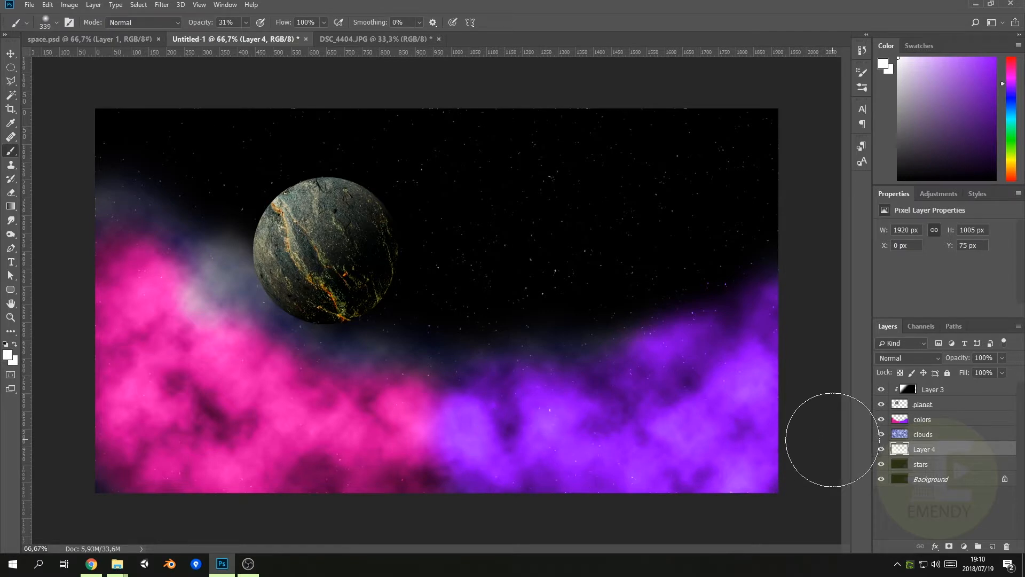
- Lower the white paint layer's opacity to 60% and brush more white below the planet and toward the canvas center
{"action": "left_click", "coordinate": [1003, 359]}
{"action": "left_click_drag", "start_coordinate": [1003, 375], "coordinate": [997, 375]}
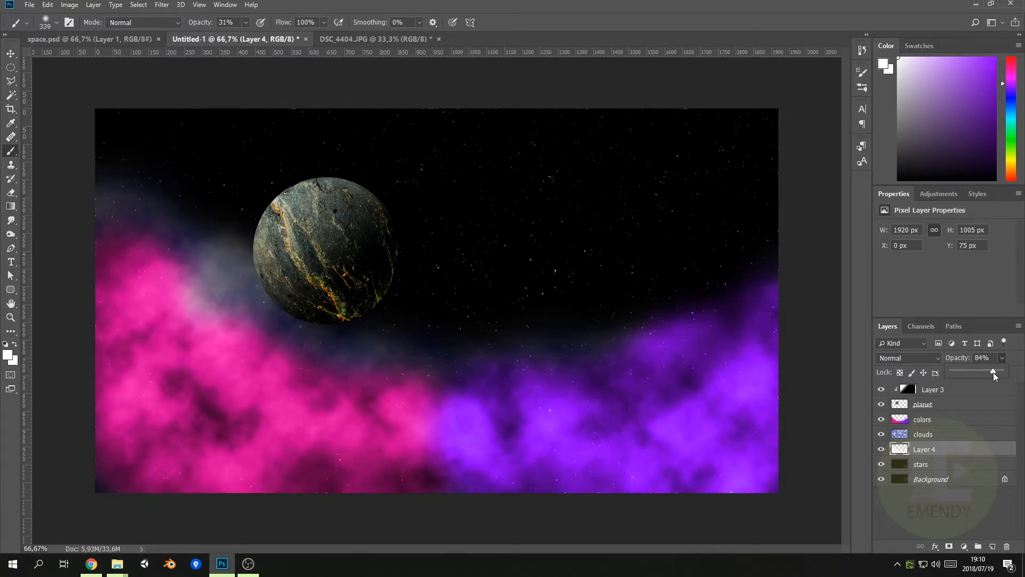
{"action": "left_click_drag", "start_coordinate": [993, 375], "coordinate": [983, 373]}
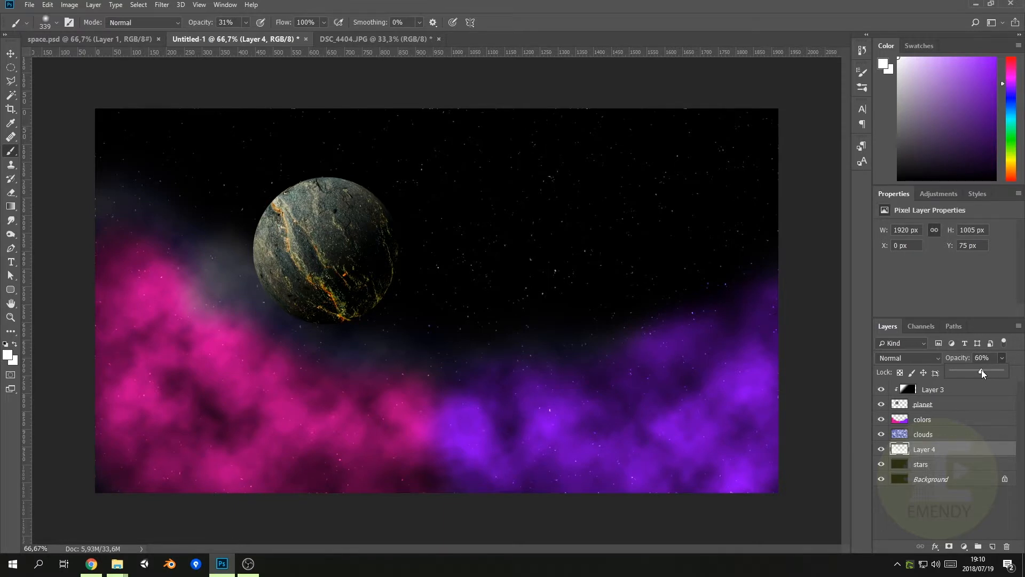
{"action": "mouse_move", "coordinate": [378, 349]}
{"action": "left_mouse_down"}
{"action": "mouse_move", "coordinate": [468, 377]}
{"action": "mouse_move", "coordinate": [516, 363]}
{"action": "mouse_move", "coordinate": [496, 388]}
{"action": "mouse_move", "coordinate": [436, 393]}
{"action": "mouse_move", "coordinate": [287, 337]}
{"action": "mouse_move", "coordinate": [306, 377]}
{"action": "mouse_move", "coordinate": [449, 436]}
{"action": "mouse_move", "coordinate": [511, 432]}
{"action": "left_mouse_up"}
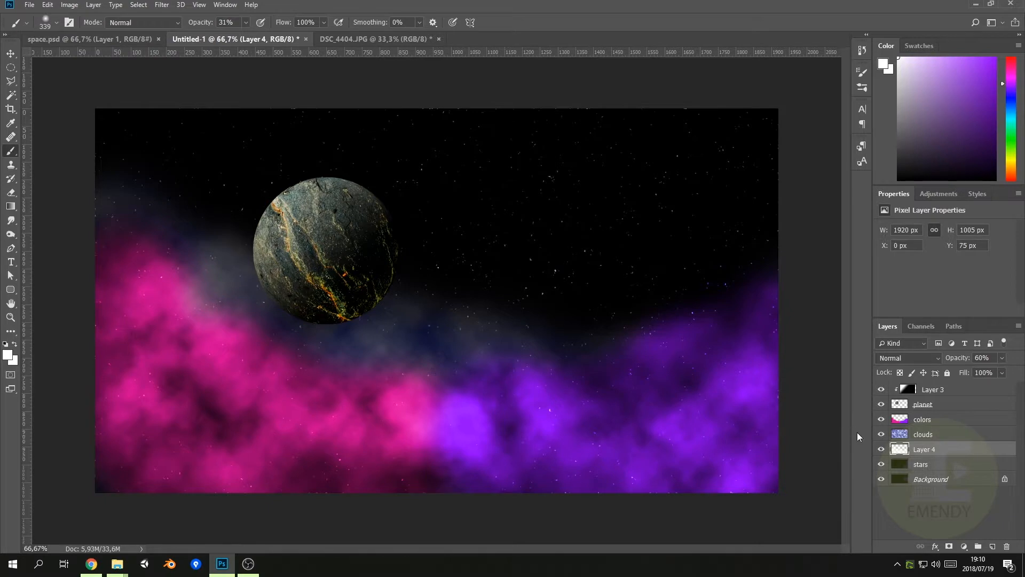
- Sample the violet from the nebula and brush it on the colors layer over the magenta border and the gray clouds below the planet
{"action": "left_click", "coordinate": [901, 423]}
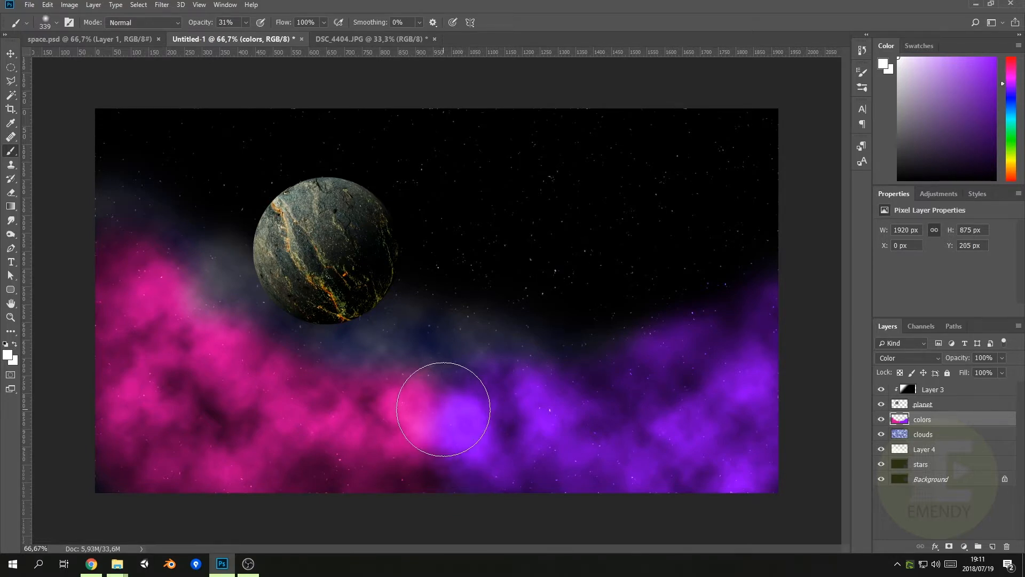
{"action": "key", "text": "i"}
{"action": "left_click", "coordinate": [467, 410]}
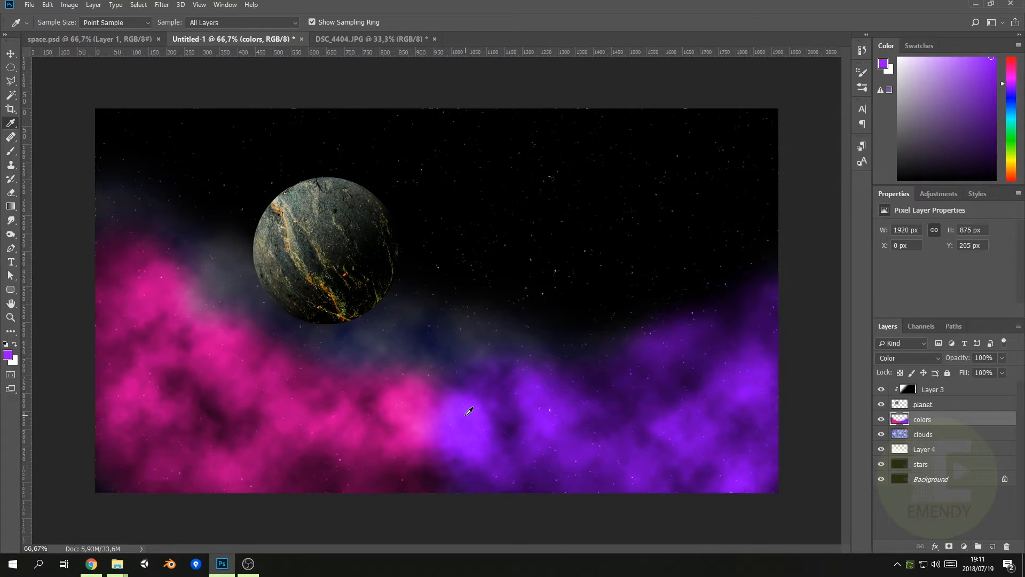
{"action": "key", "text": "b"}
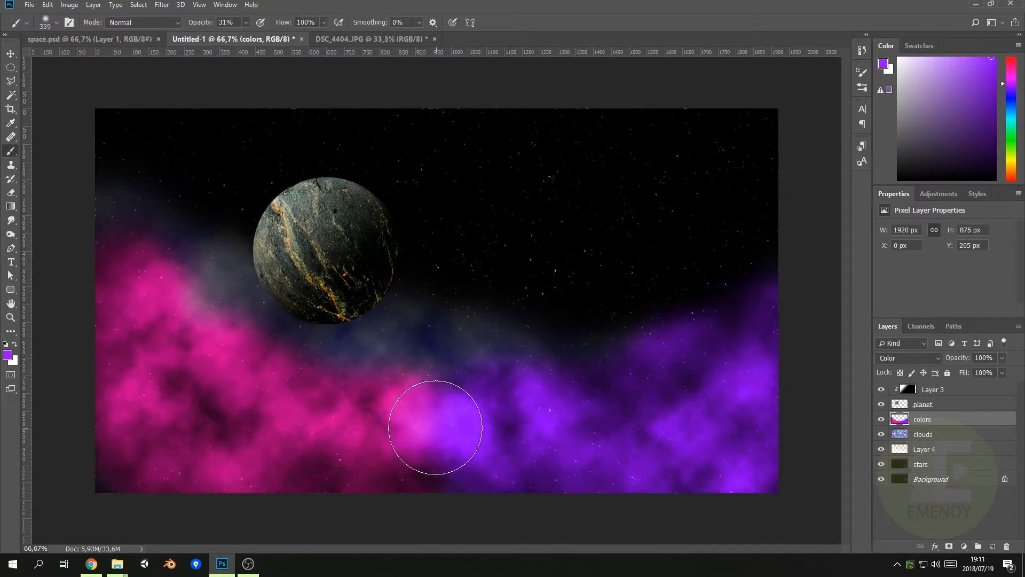
{"action": "mouse_move", "coordinate": [431, 452]}
{"action": "left_mouse_down"}
{"action": "mouse_move", "coordinate": [463, 456]}
{"action": "mouse_move", "coordinate": [396, 463]}
{"action": "mouse_move", "coordinate": [476, 441]}
{"action": "mouse_move", "coordinate": [397, 404]}
{"action": "mouse_move", "coordinate": [479, 405]}
{"action": "mouse_move", "coordinate": [419, 392]}
{"action": "mouse_move", "coordinate": [396, 355]}
{"action": "mouse_move", "coordinate": [481, 376]}
{"action": "left_mouse_up"}
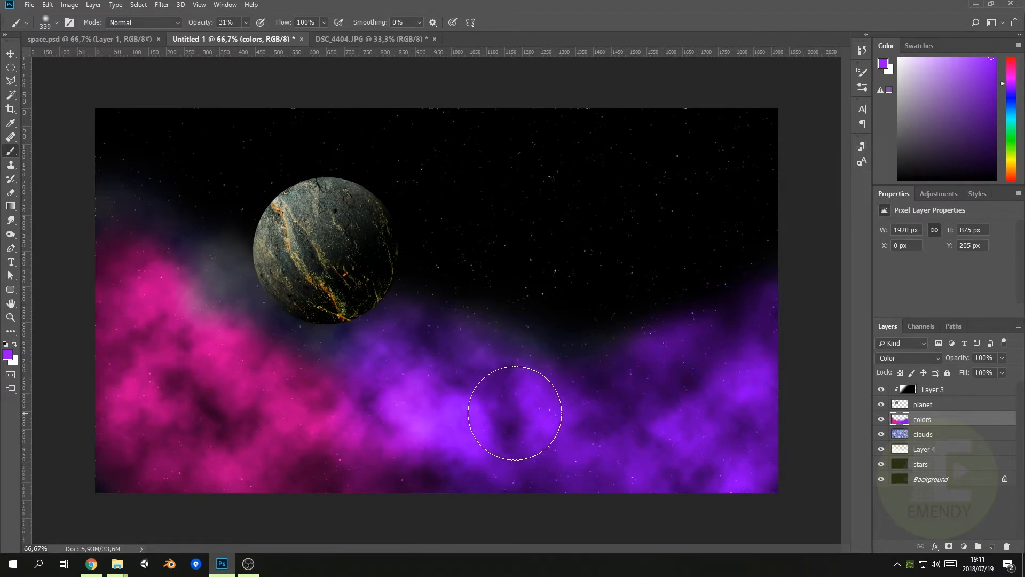
- Select the entire canvas, copy it merged and paste the result as a new layer above the colors layer
{"action": "left_click", "coordinate": [10, 54]}
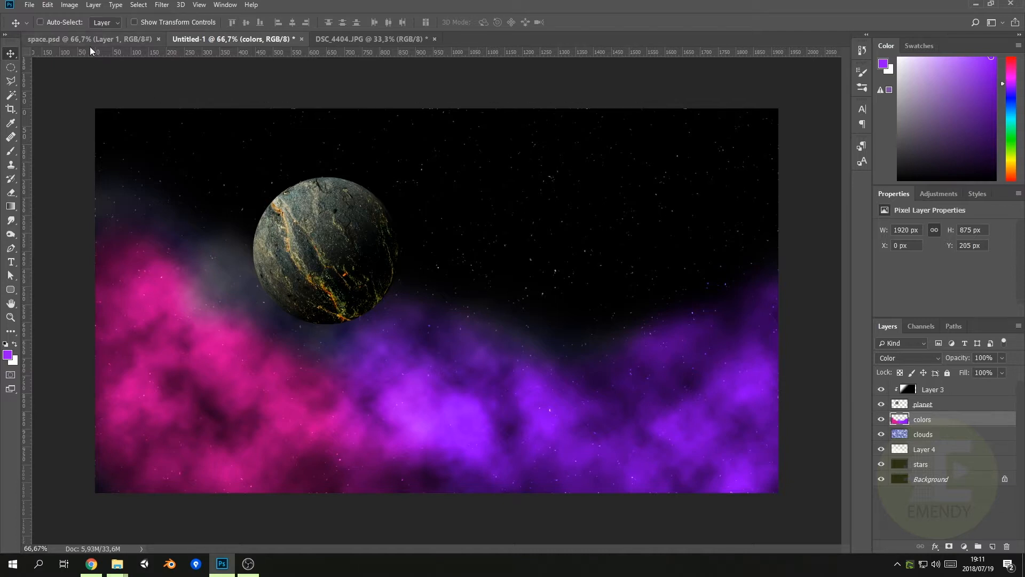
{"action": "key", "text": "ctrl"}
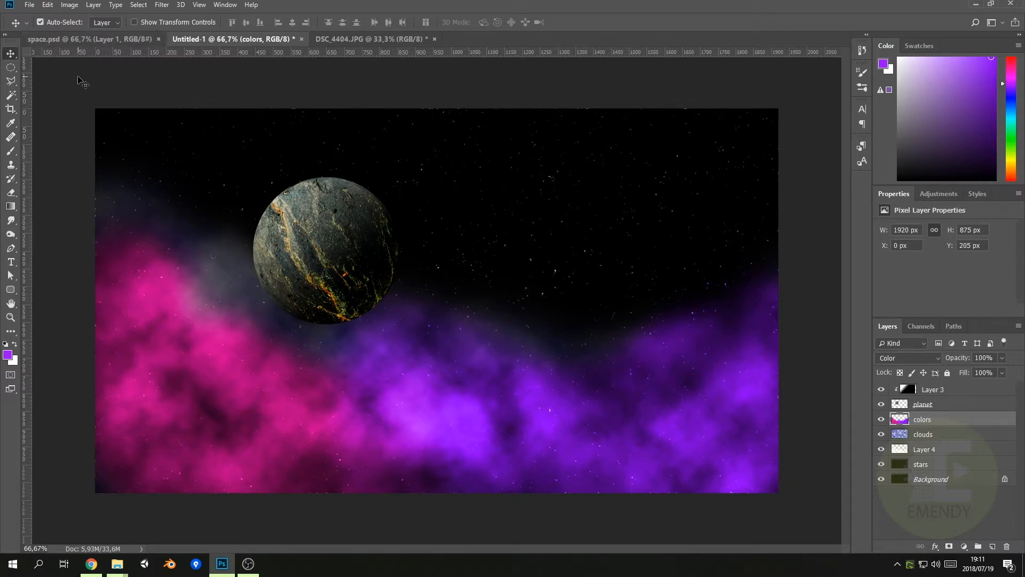
{"action": "key", "text": "ctrl+a"}
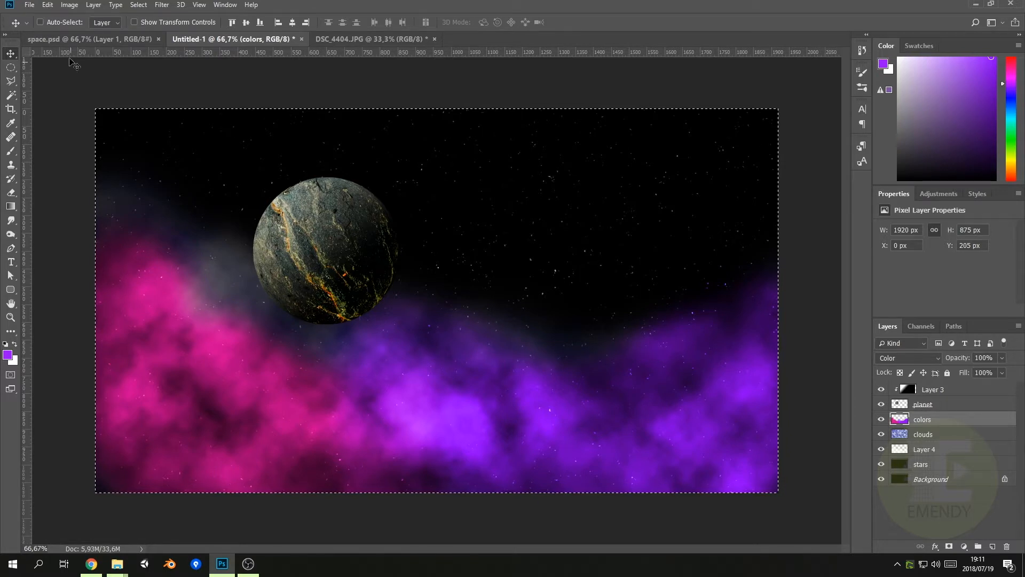
{"action": "left_click", "coordinate": [70, 6]}
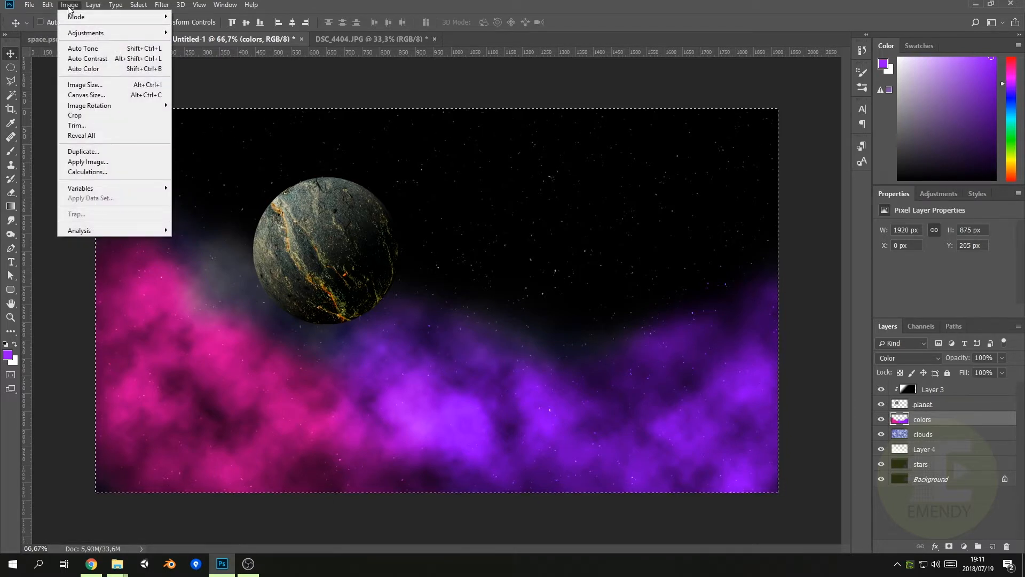
{"action": "mouse_move", "coordinate": [48, 5]}
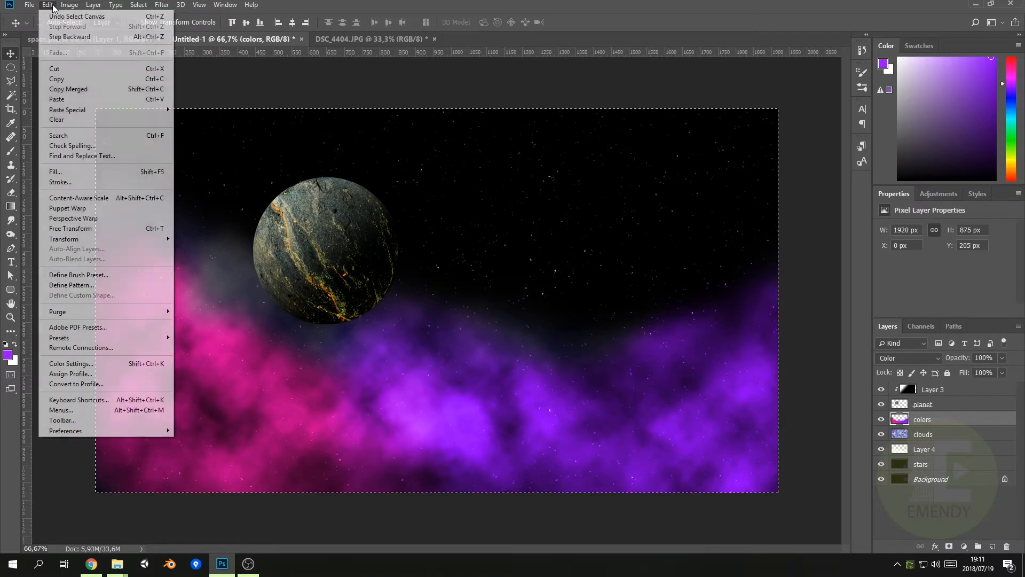
{"action": "left_click", "coordinate": [77, 96]}
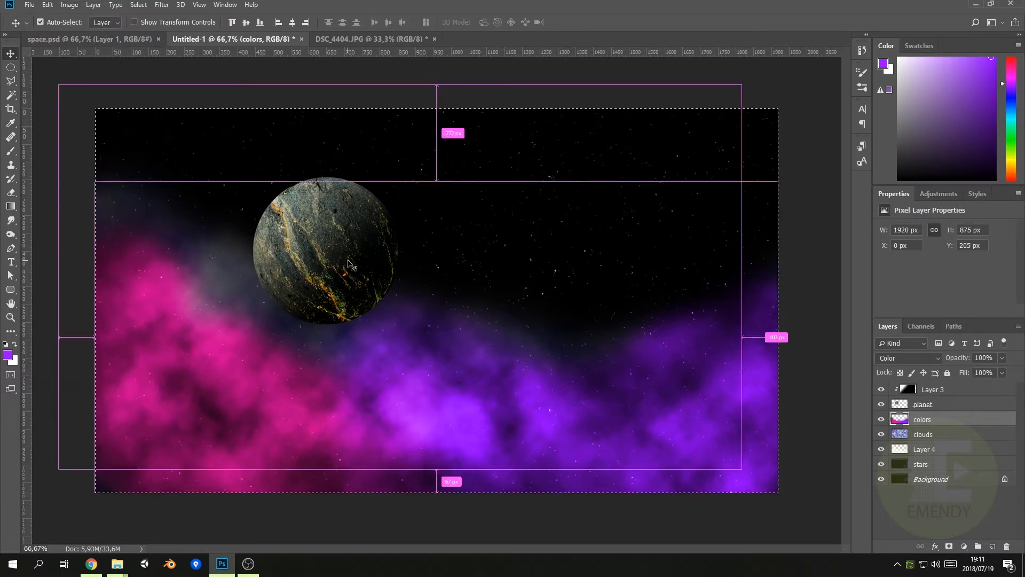
{"action": "key", "text": "ctrl+v"}
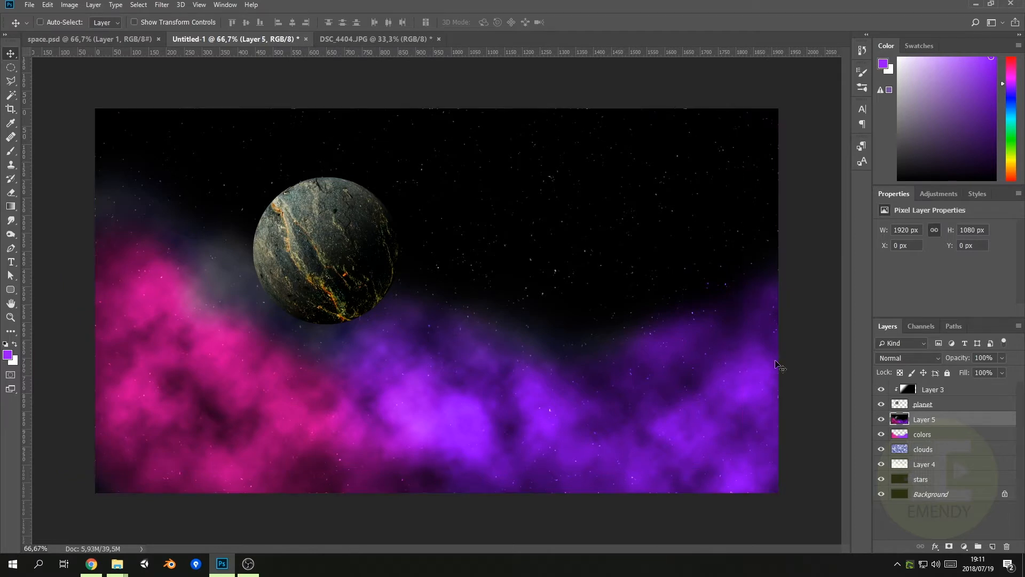
- Place the pasted merged layer at the top of the layer stack with 60% opacity and without a clipping mask
{"action": "left_click_drag", "start_coordinate": [960, 423], "coordinate": [961, 404]}
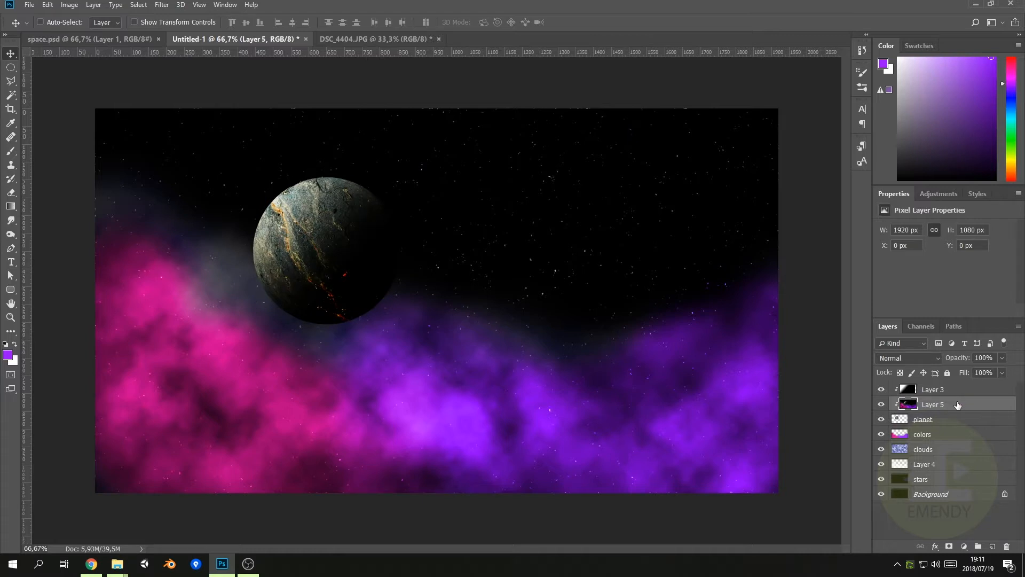
{"action": "left_click_drag", "start_coordinate": [946, 406], "coordinate": [953, 389]}
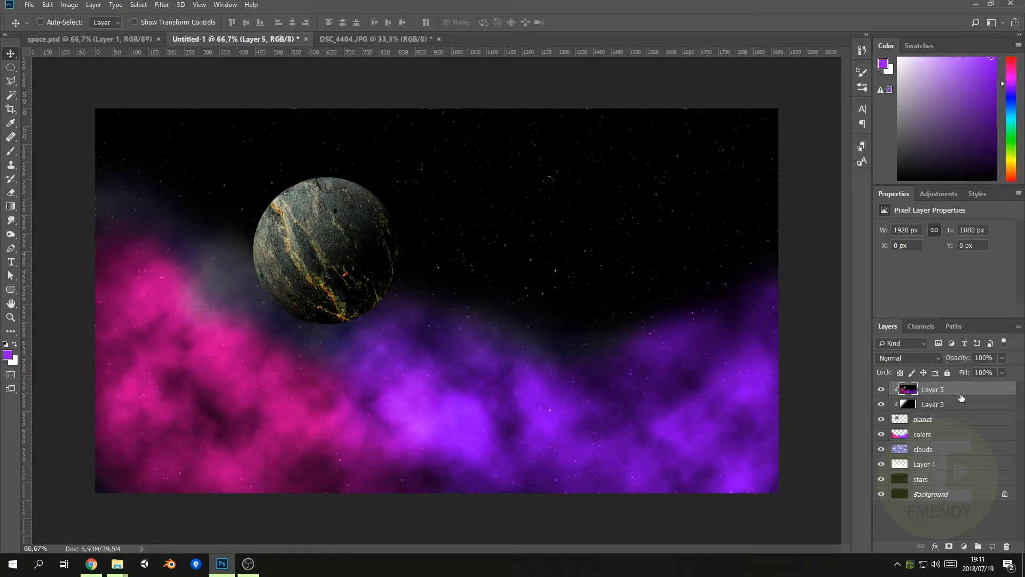
{"action": "left_click", "coordinate": [1003, 360]}
{"action": "right_click", "coordinate": [969, 390]}
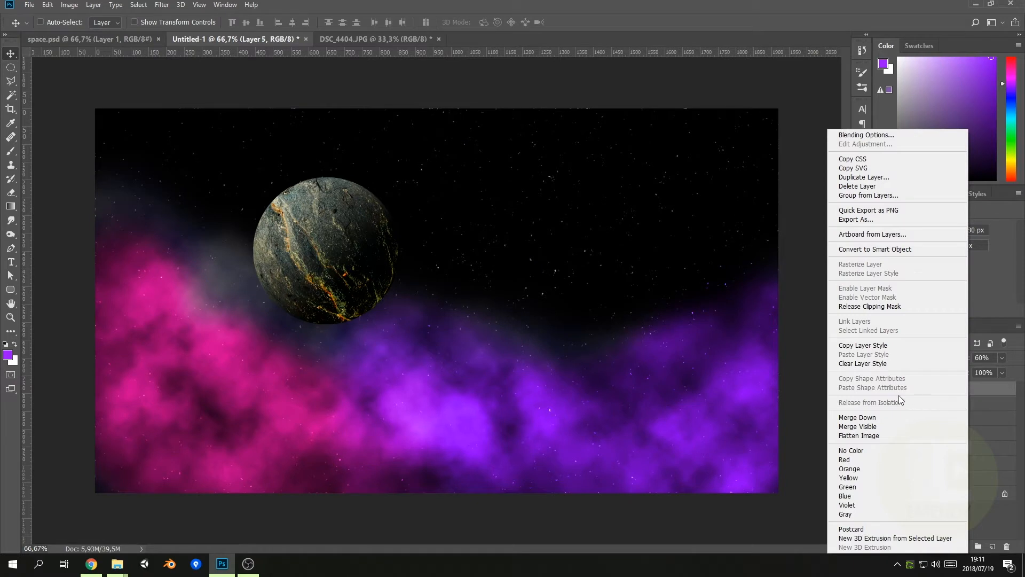
{"action": "left_click", "coordinate": [885, 306]}
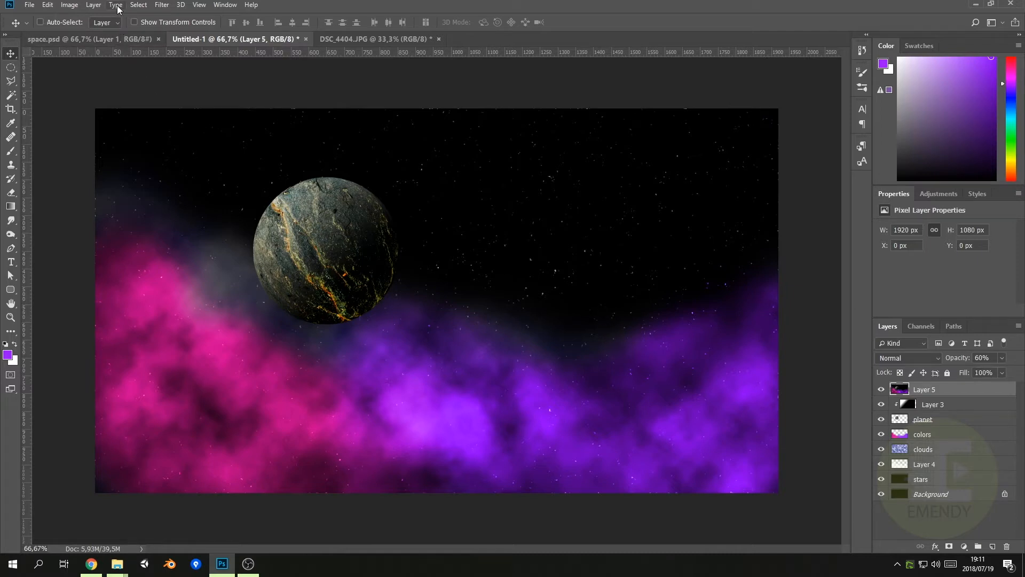
- Apply a 50-300mm Zoom Lens Flare at 100% brightness to the merged layer, centered on the planet's upper-left edge
{"action": "left_click", "coordinate": [161, 6]}
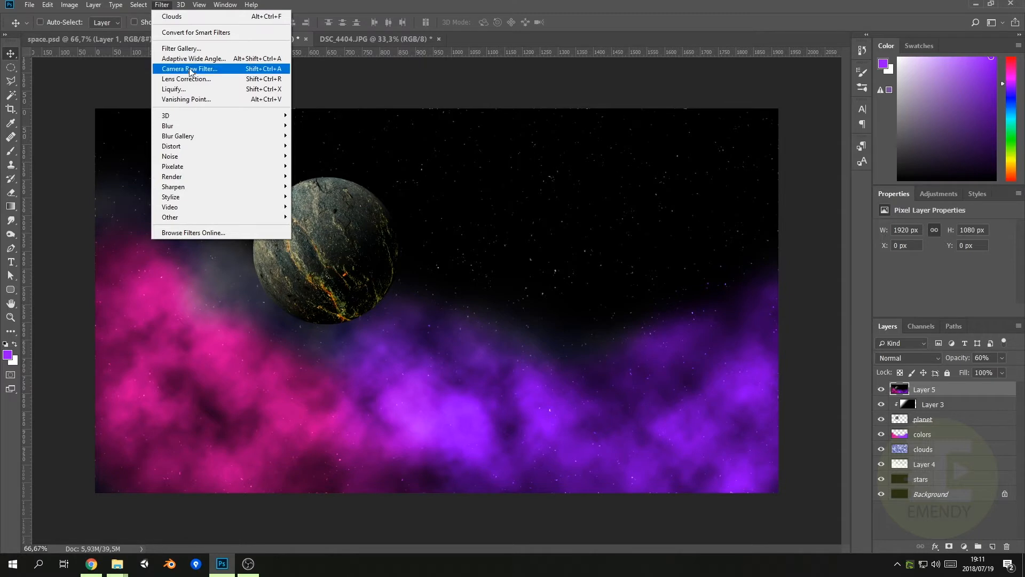
{"action": "mouse_move", "coordinate": [211, 177]}
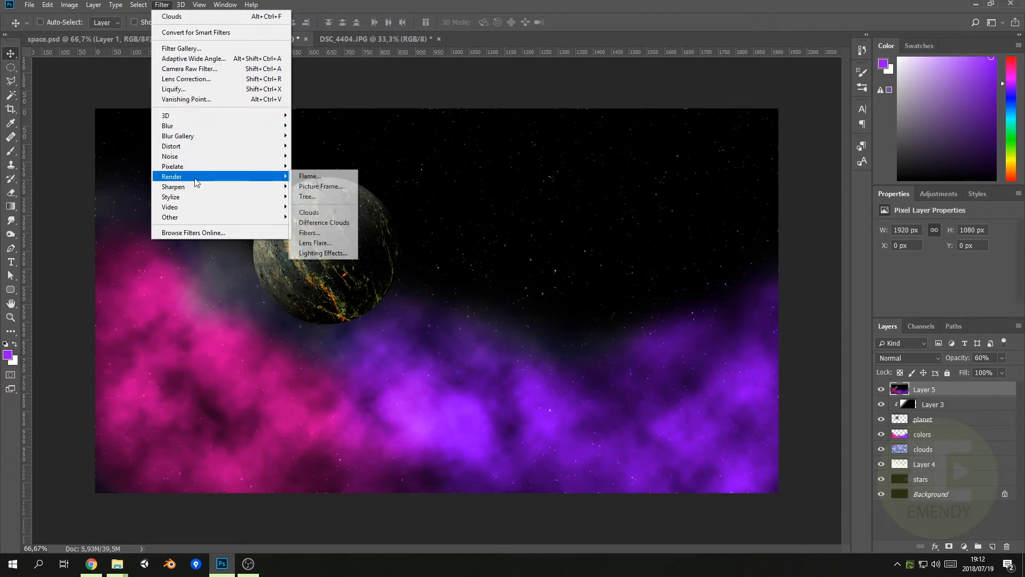
{"action": "left_click", "coordinate": [331, 243]}
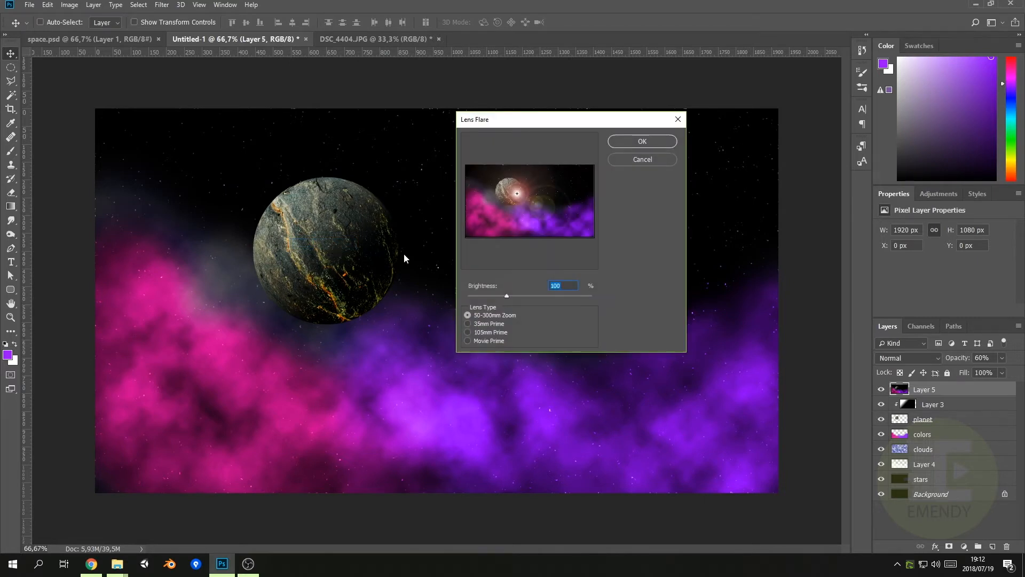
{"action": "left_click_drag", "start_coordinate": [512, 197], "coordinate": [498, 185]}
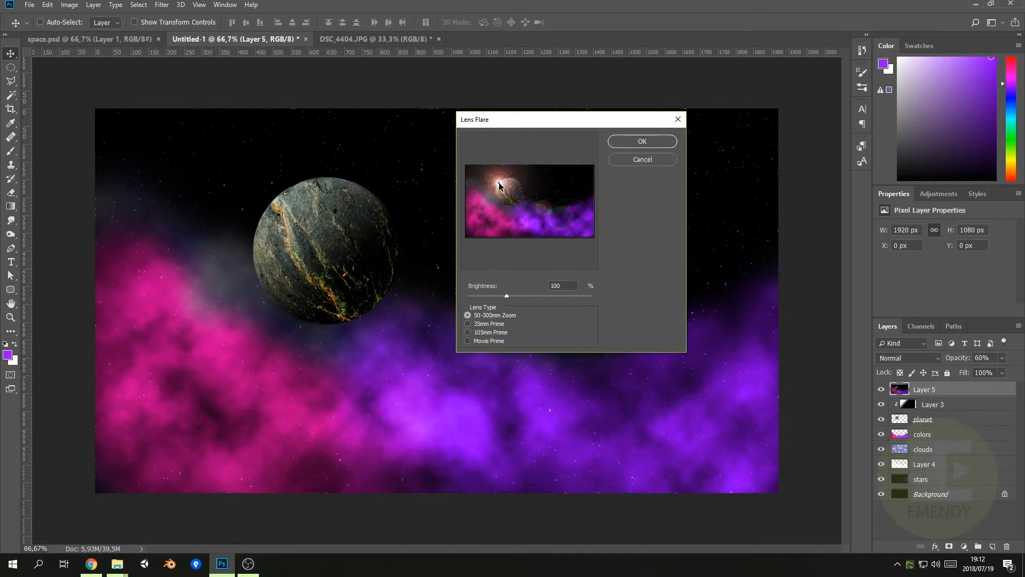
{"action": "left_click_drag", "start_coordinate": [500, 184], "coordinate": [500, 185]}
{"action": "left_click", "coordinate": [643, 142]}
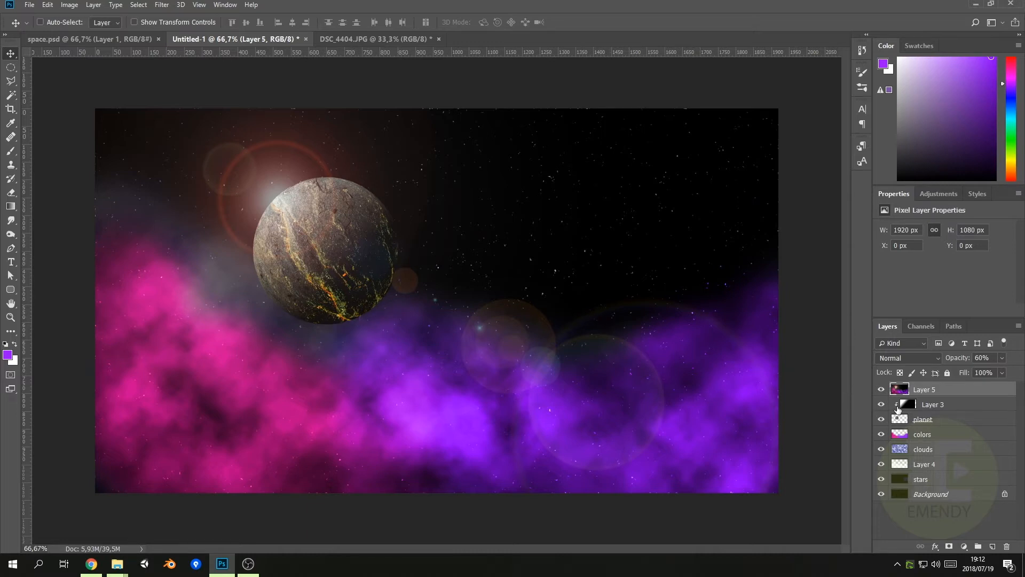
- Add a white Outer Glow to the planet layer with Luminosity blend mode, 18% spread and 10 px size
{"action": "left_click", "coordinate": [945, 423]}
{"action": "double_click", "coordinate": [971, 421]}
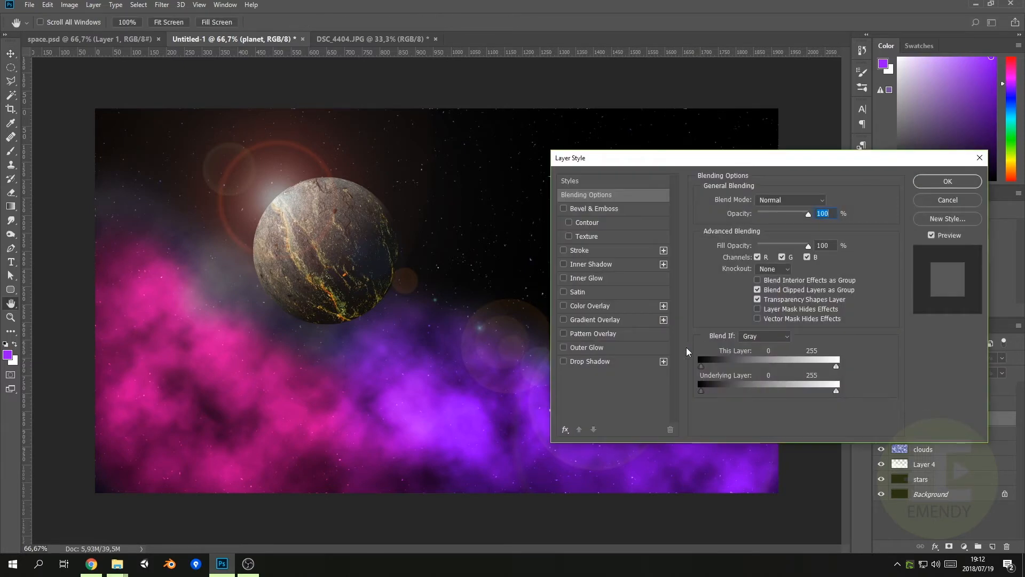
{"action": "left_click", "coordinate": [591, 348]}
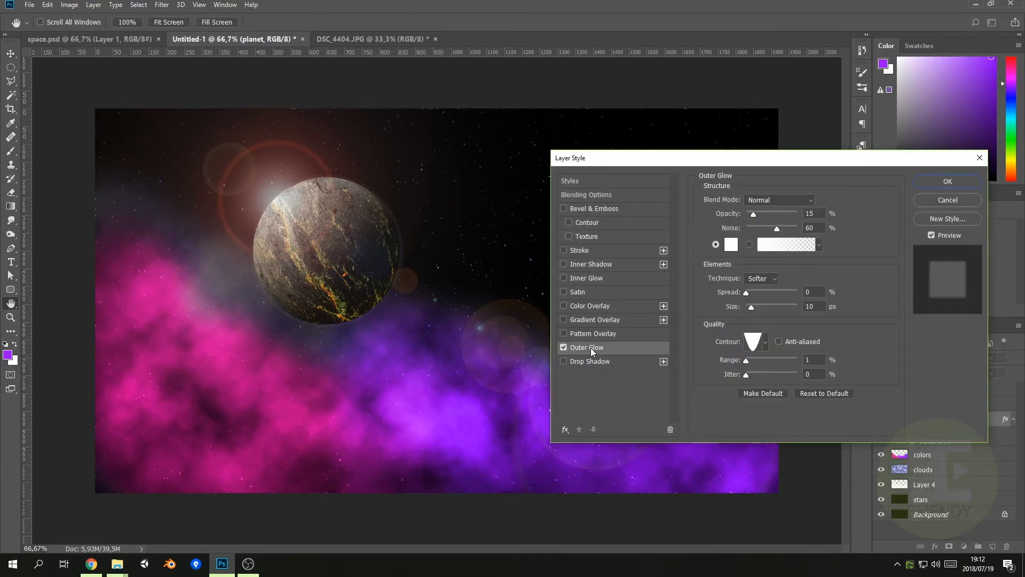
{"action": "left_click", "coordinate": [749, 294]}
{"action": "left_click_drag", "start_coordinate": [750, 295], "coordinate": [753, 295]}
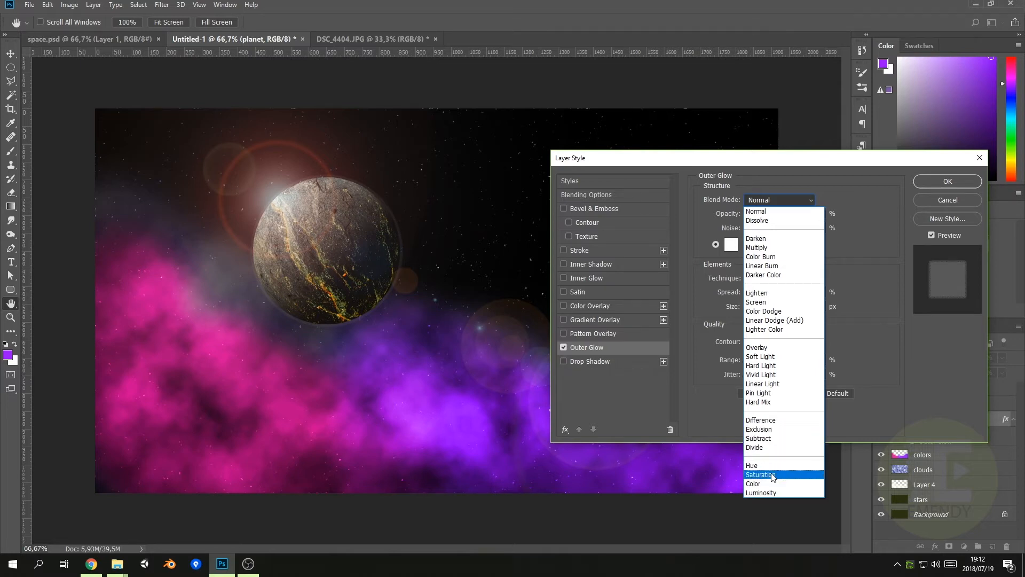
{"action": "left_click", "coordinate": [771, 492]}
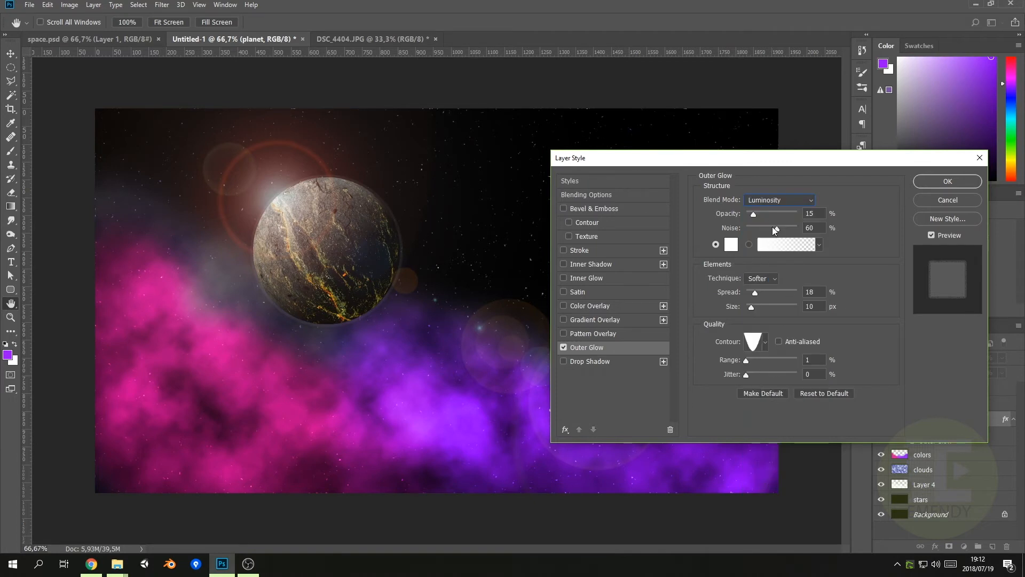
{"action": "left_click_drag", "start_coordinate": [775, 228], "coordinate": [751, 214]}
{"action": "left_click", "coordinate": [938, 181]}
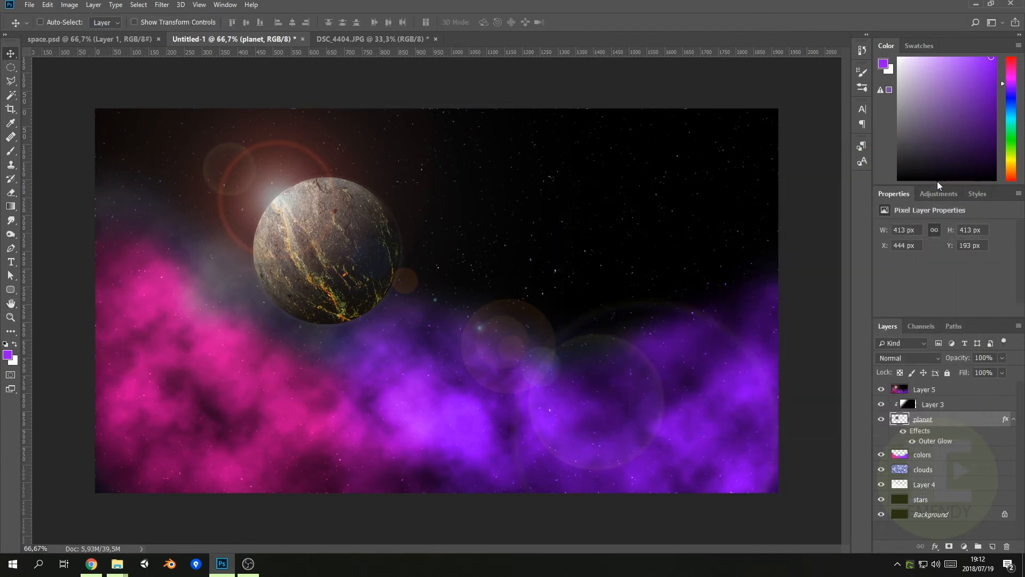
- Add a white Inner Glow to the planet layer with Luminosity blend mode, opacity raised to about 63% and 2 px size
{"action": "double_click", "coordinate": [962, 422]}
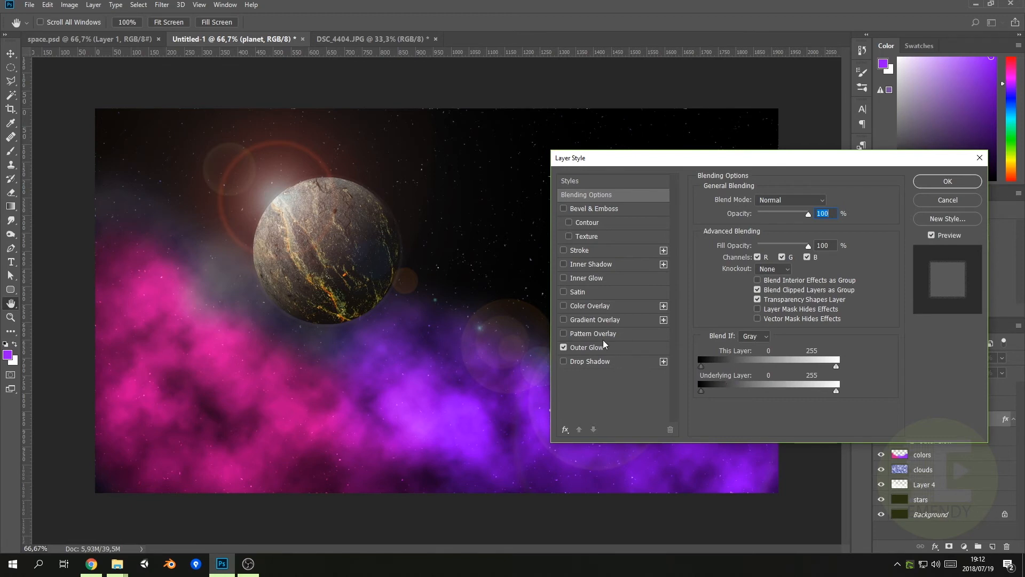
{"action": "left_click", "coordinate": [582, 278]}
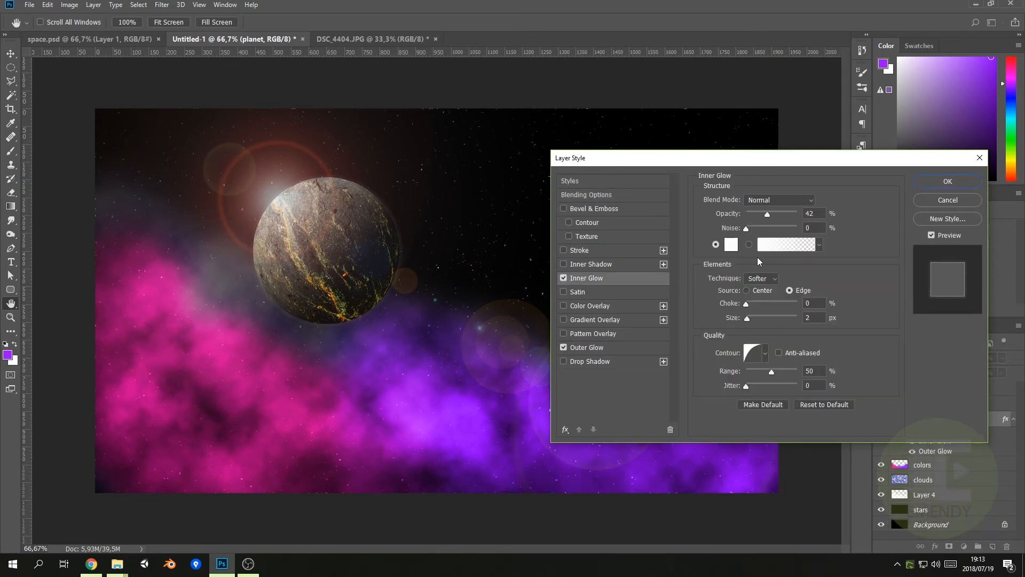
{"action": "left_click_drag", "start_coordinate": [769, 214], "coordinate": [778, 213]}
{"action": "left_click", "coordinate": [790, 201]}
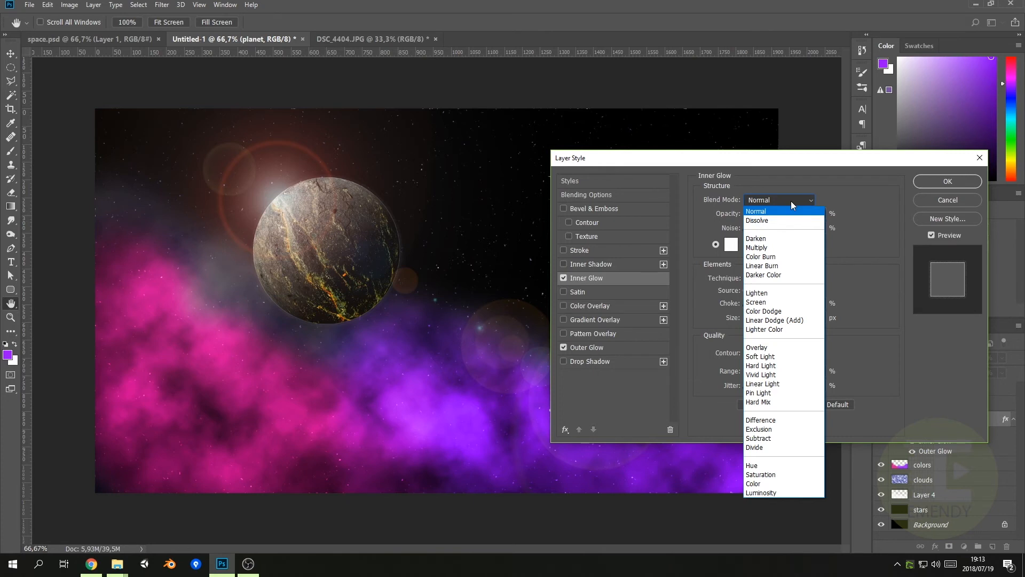
{"action": "left_click", "coordinate": [775, 492]}
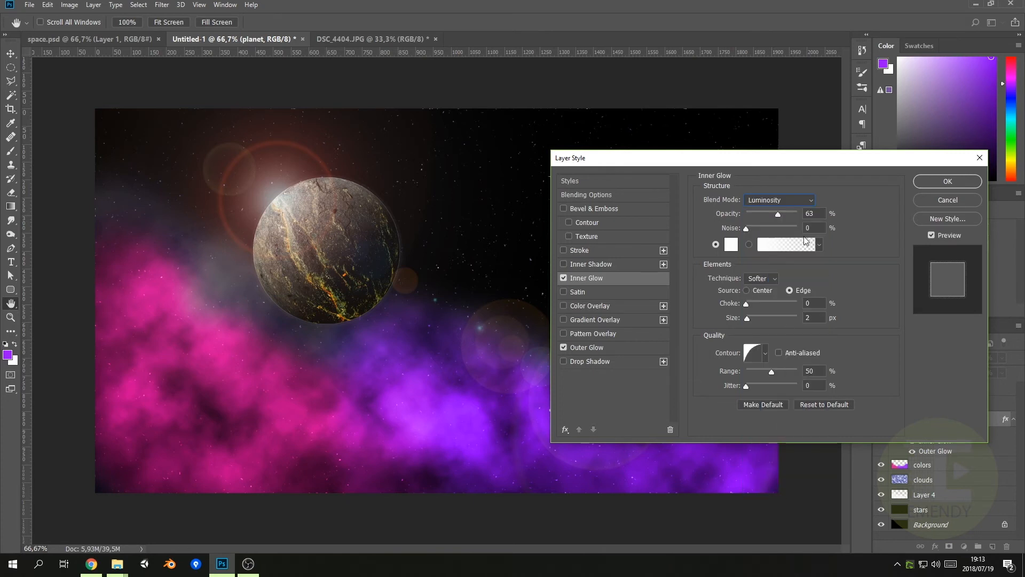
{"action": "left_click_drag", "start_coordinate": [782, 215], "coordinate": [782, 219]}
{"action": "left_click", "coordinate": [948, 182]}
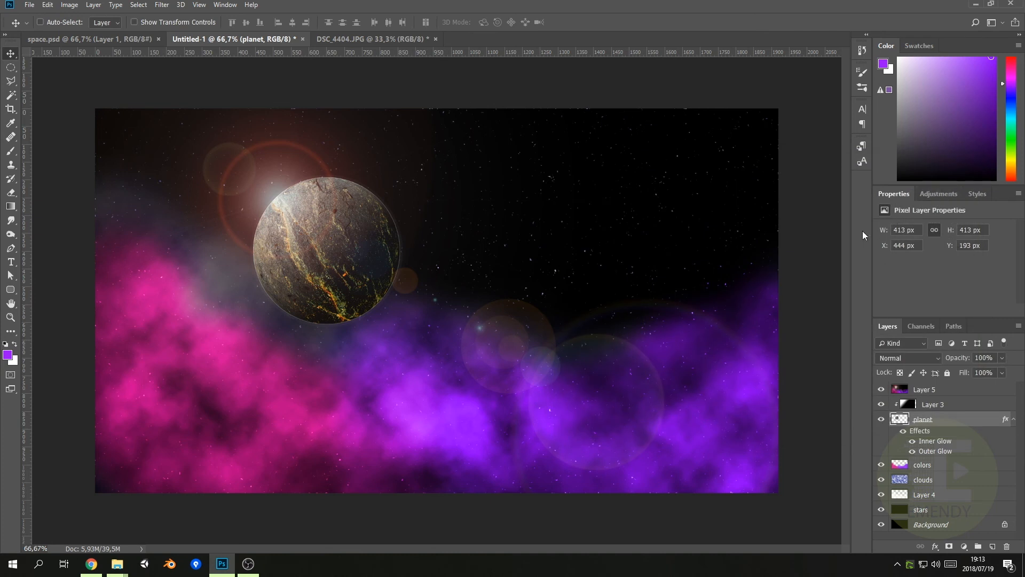